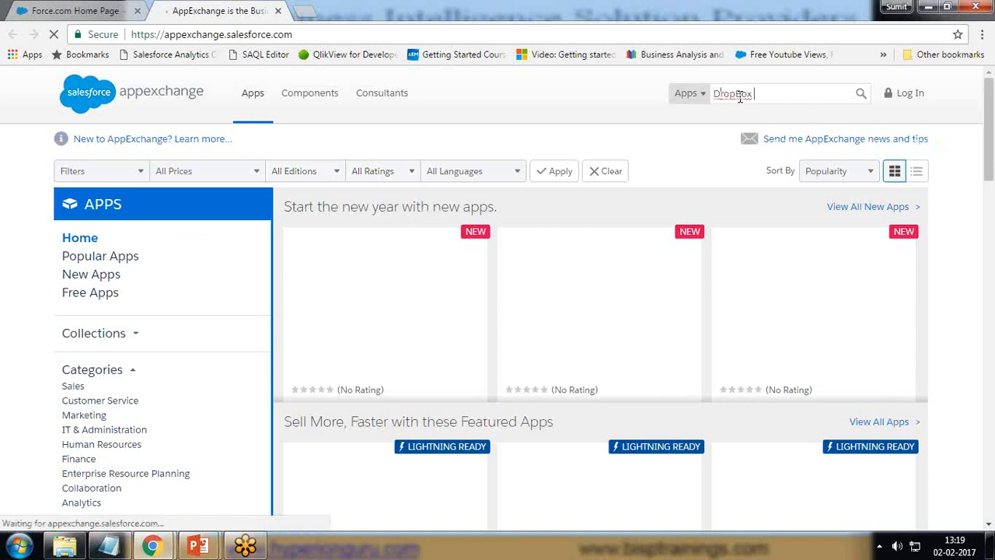
# Search the AppExchange for "DropBox for Salesforce" and open the Dropbox for Salesforce listing
pyautogui.press('BackSpace')
pyautogui.write('lesforce')
pyautogui.press('Return')
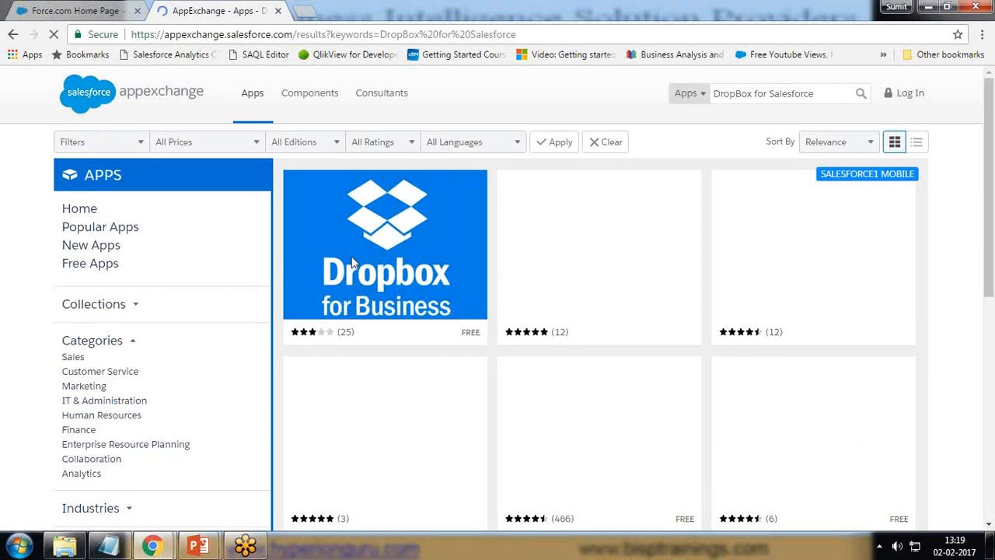
pyautogui.moveTo(397, 292)
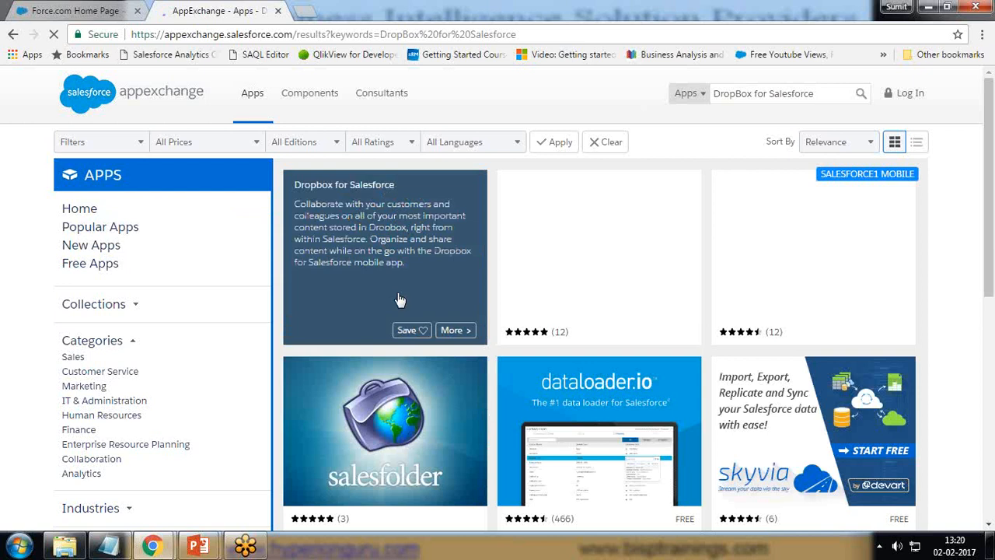
pyautogui.click(366, 263)
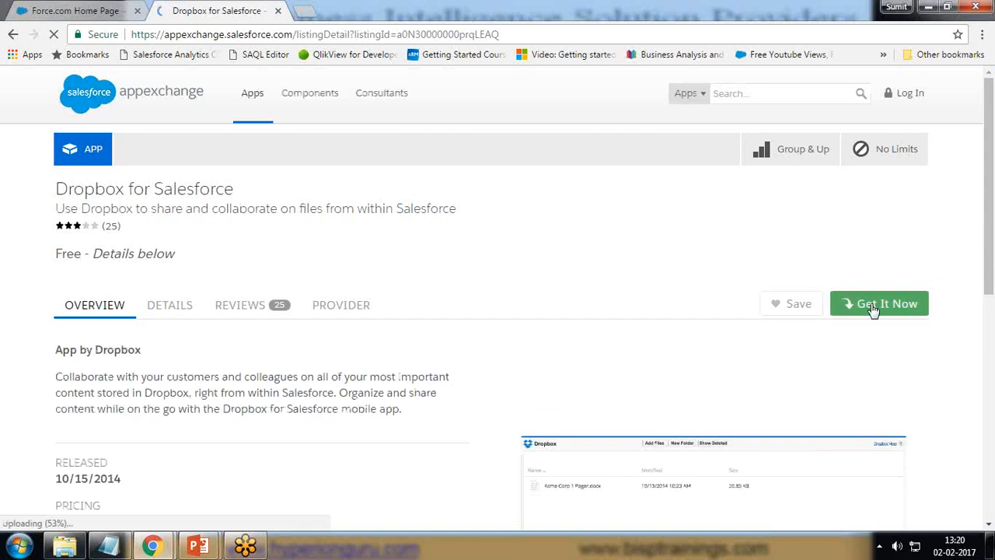
# Start getting the Dropbox for Salesforce app so that its login options are offered
pyautogui.scroll(-3, 874, 402)
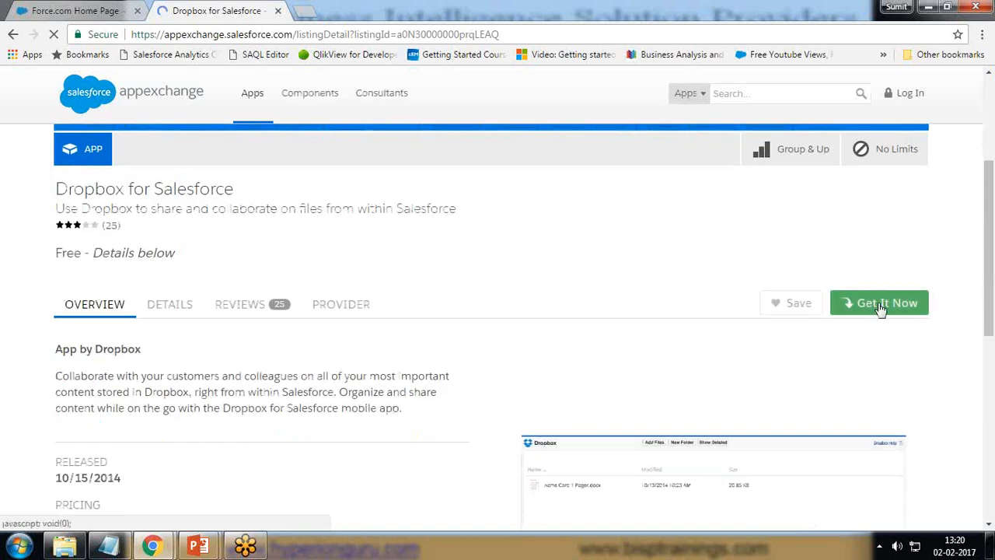
pyautogui.click(880, 305)
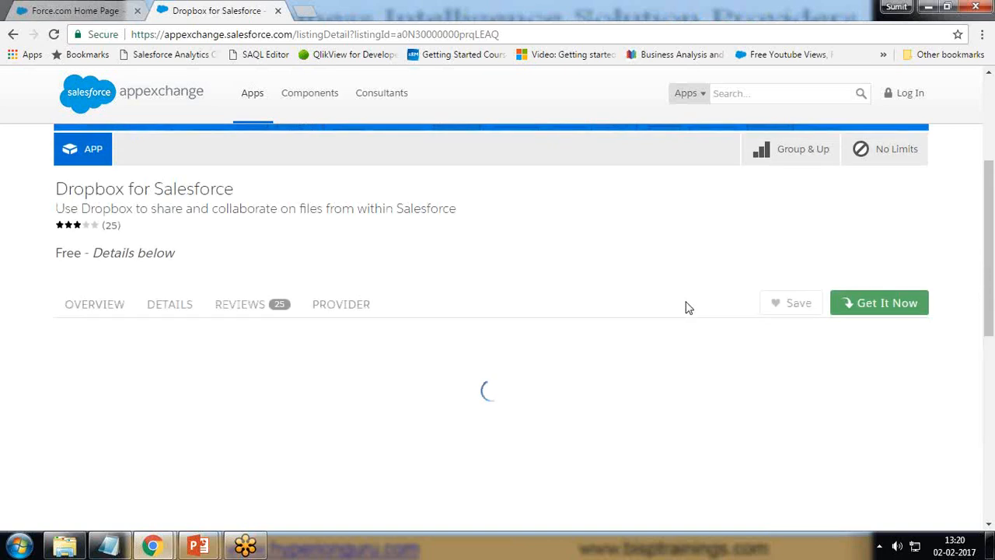
pyautogui.scroll(-1, 687, 308)
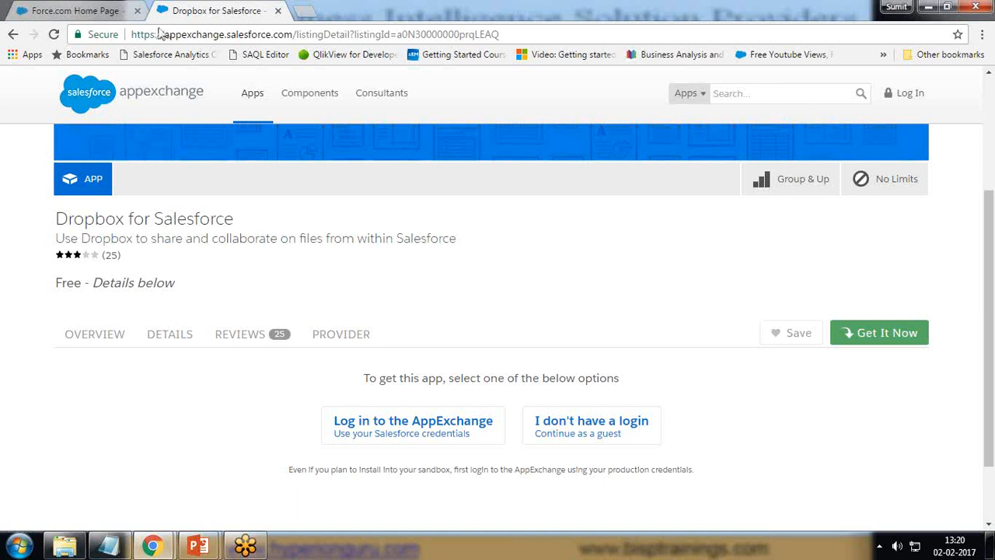
pyautogui.click(78, 11)
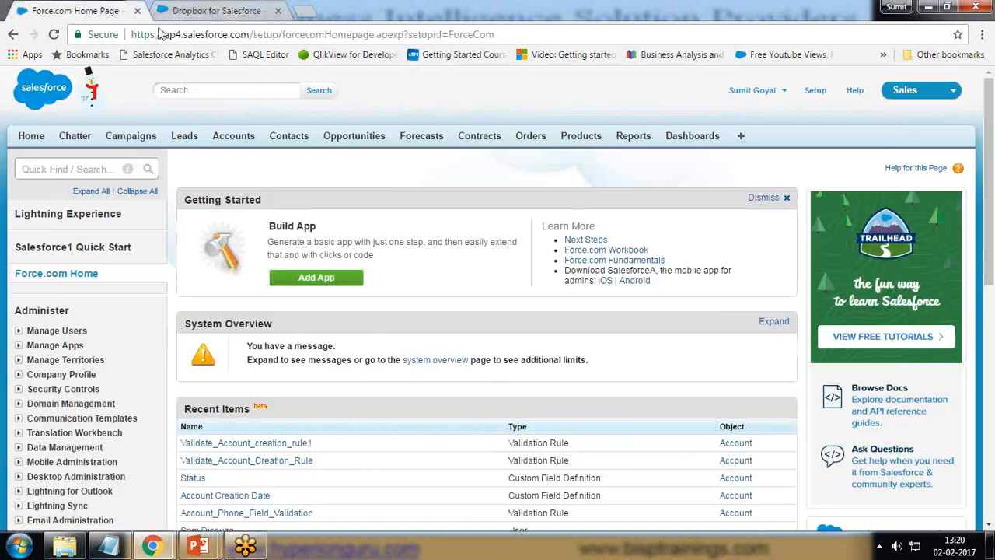
pyautogui.click(210, 11)
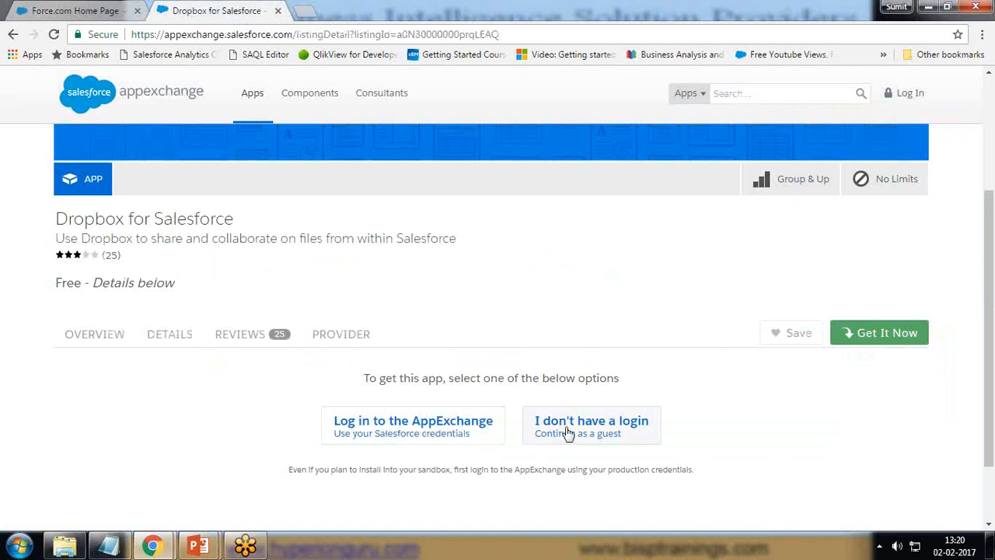
# Log in to the AppExchange with the existing Salesforce credentials, reloading the page if it does not load
pyautogui.click(417, 428)
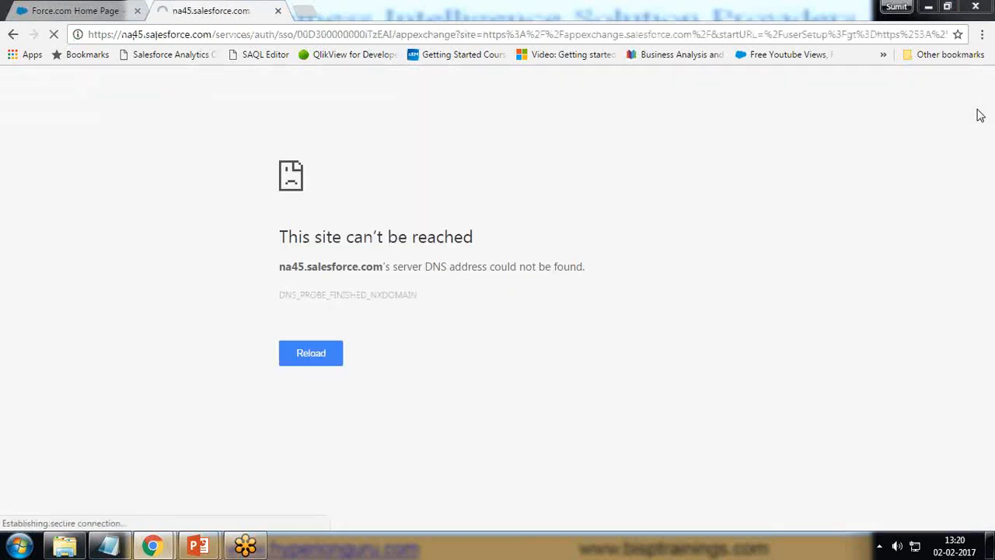
pyautogui.click(54, 36)
pyautogui.click(54, 36)
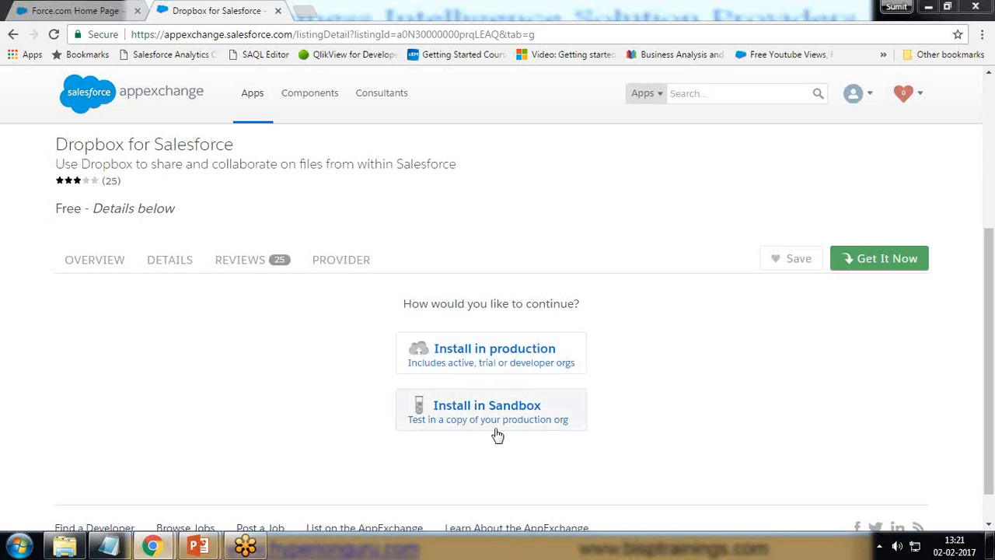
# Choose to install Dropbox for Salesforce in production and confirm the installation, agreeing to the terms and conditions
pyautogui.click(472, 353)
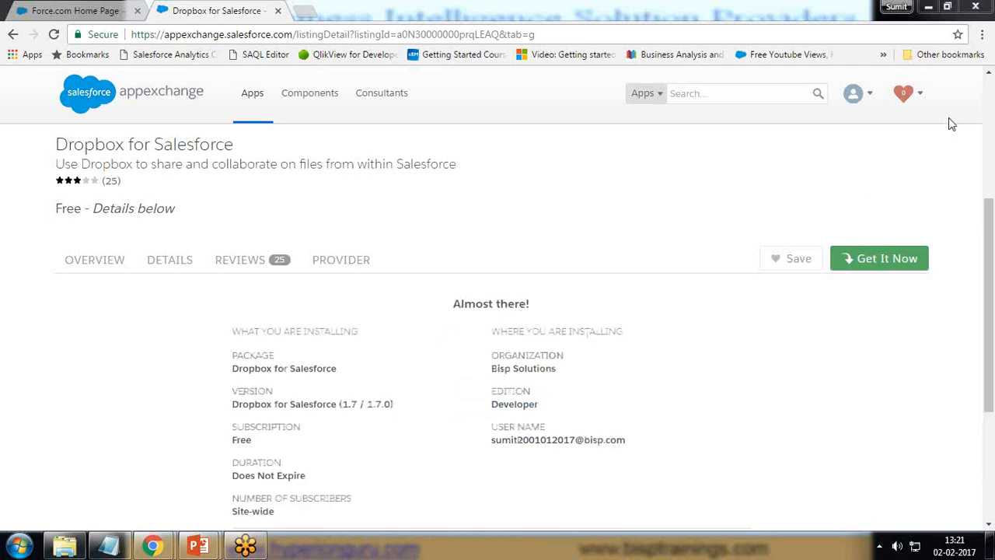
pyautogui.scroll(-2, 344, 354)
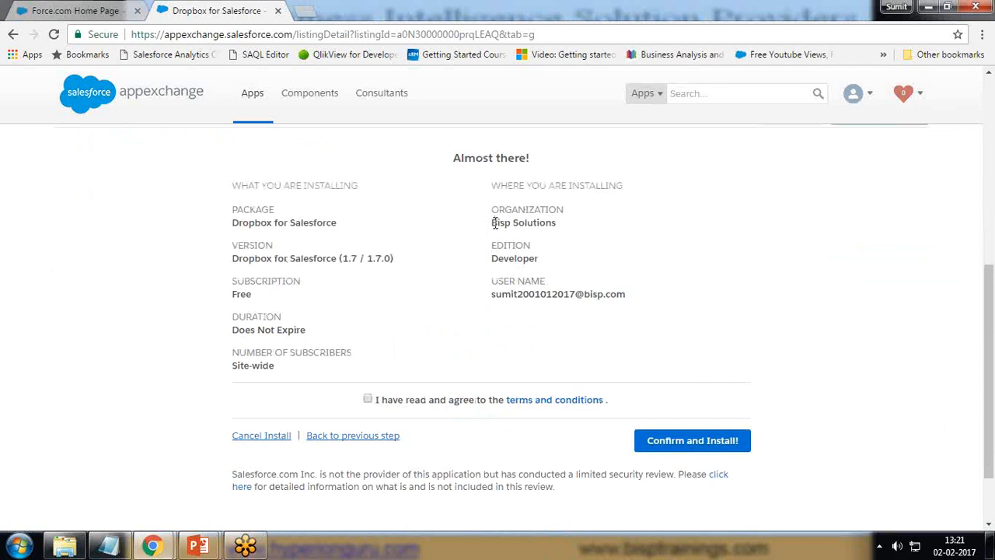
pyautogui.moveTo(520, 211); pyautogui.dragTo(529, 215)
pyautogui.click(517, 246)
pyautogui.tripleClick(498, 257)
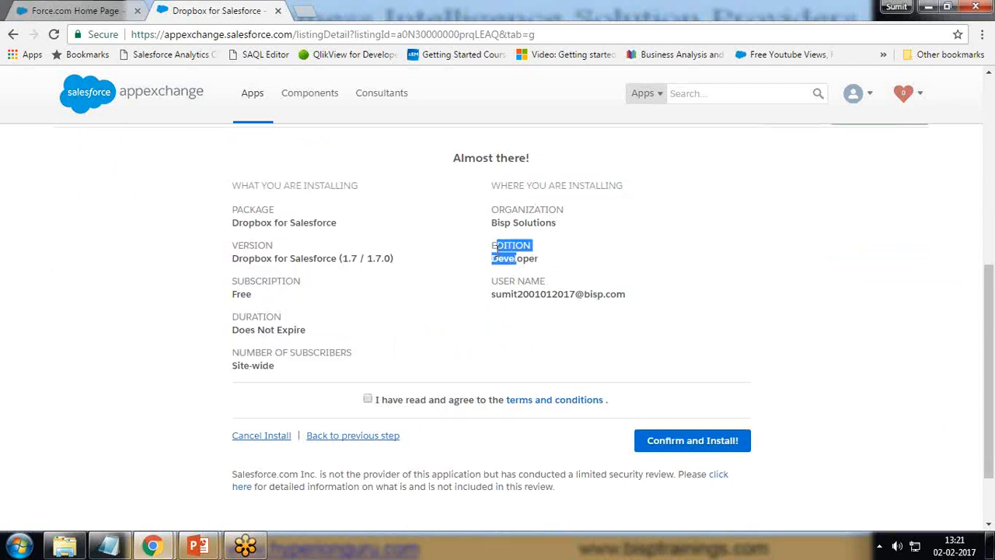
pyautogui.moveTo(494, 294); pyautogui.dragTo(513, 295)
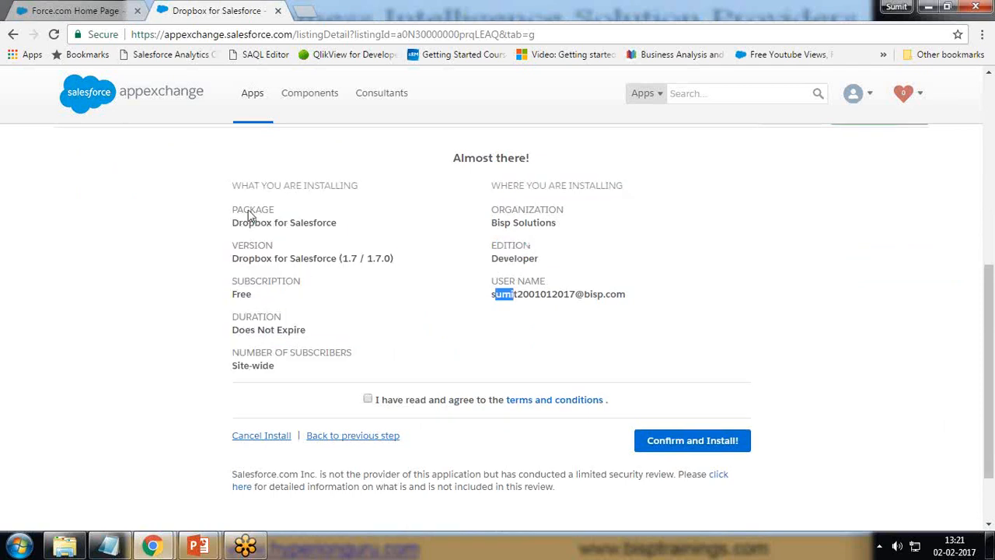
pyautogui.tripleClick(235, 332)
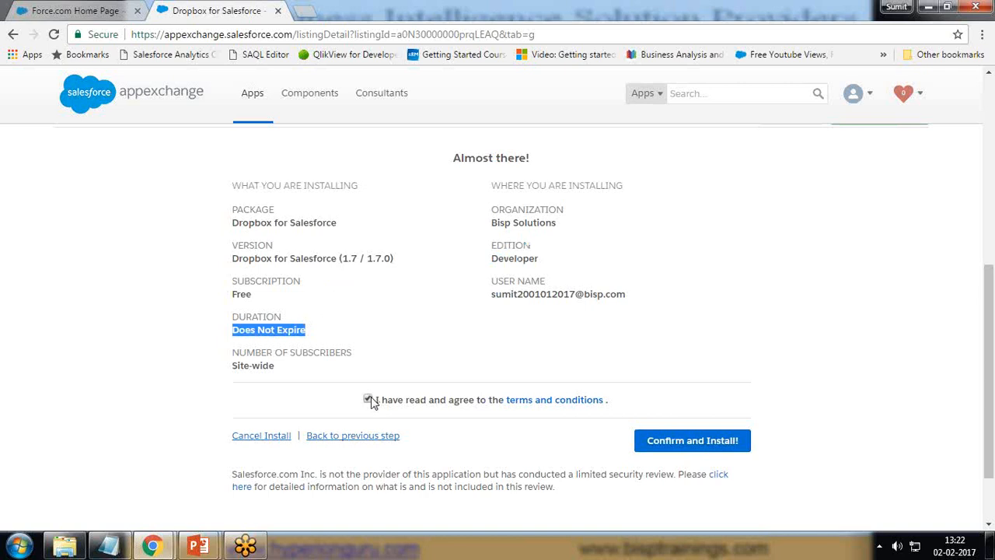
pyautogui.click(676, 443)
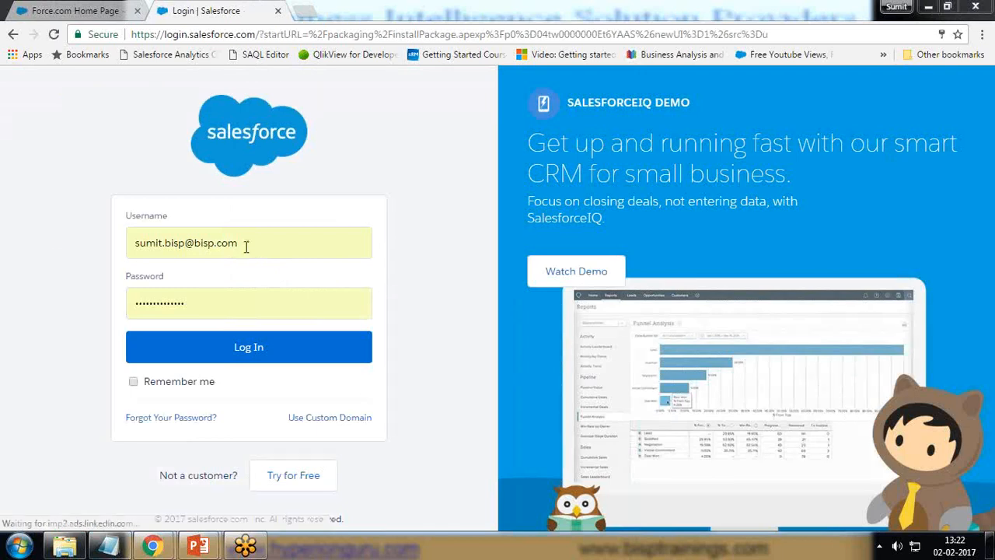
# Log in to Salesforce with the target organization's username and account password
pyautogui.moveTo(234, 248); pyautogui.dragTo(21, 251)
pyautogui.hotkey('ctrl', 'v')
pyautogui.doubleClick(181, 305)
pyautogui.press('BackSpace')
pyautogui.write('•••••••••••')
pyautogui.press('Return')
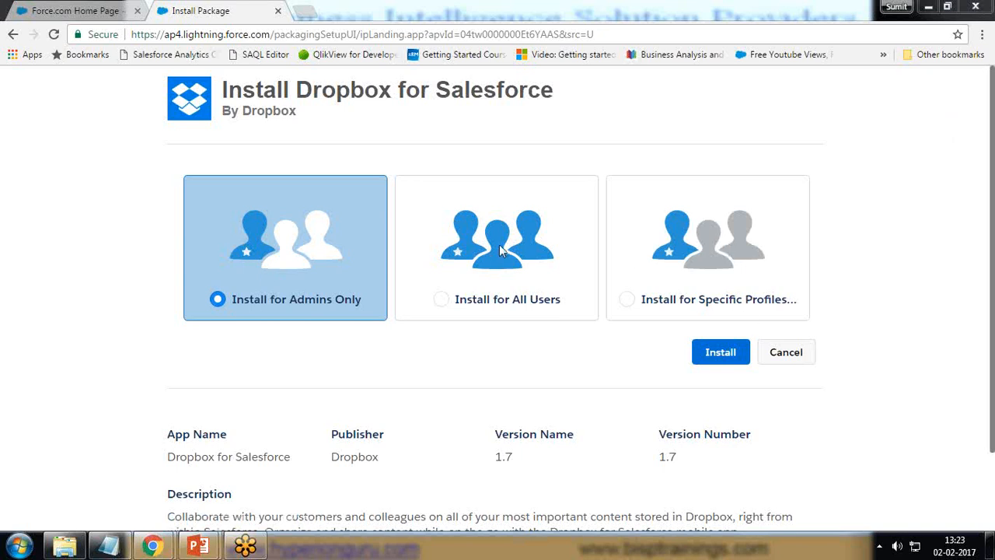
# Examine the profile access levels offered under the Install for Specific Profiles option
pyautogui.click(680, 245)
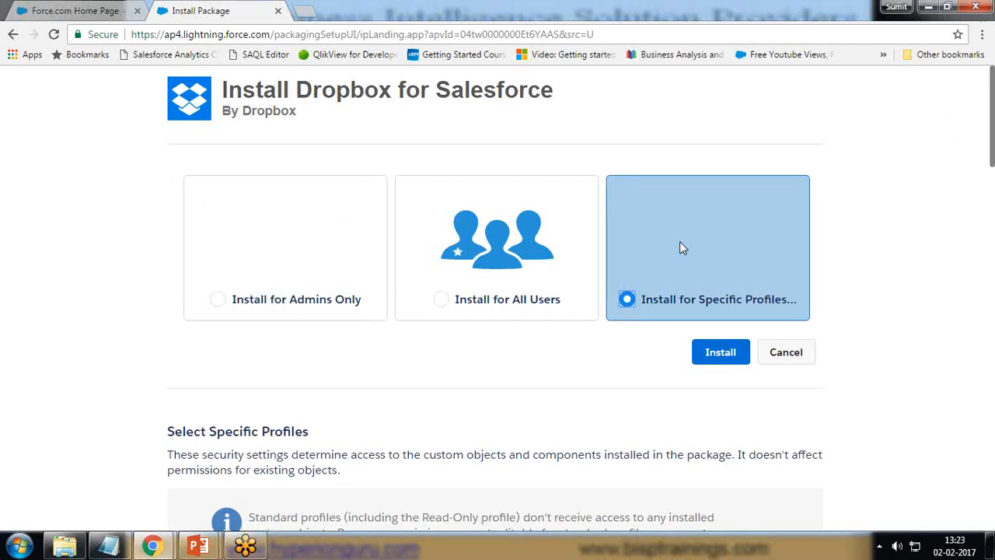
pyautogui.scroll(-3, 330, 374)
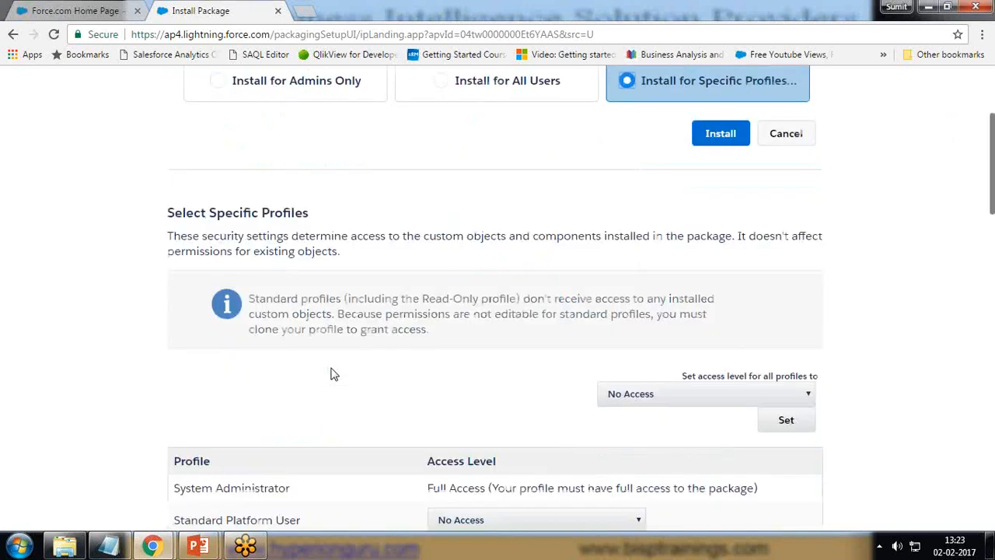
pyautogui.scroll(-3, 330, 374)
pyautogui.scroll(-3, 548, 328)
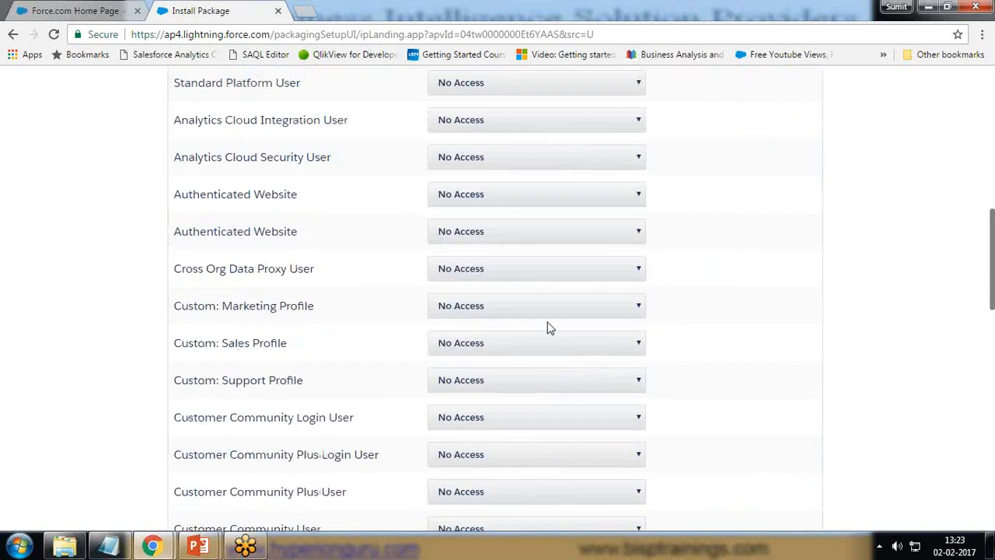
pyautogui.scroll(-10, 547, 322)
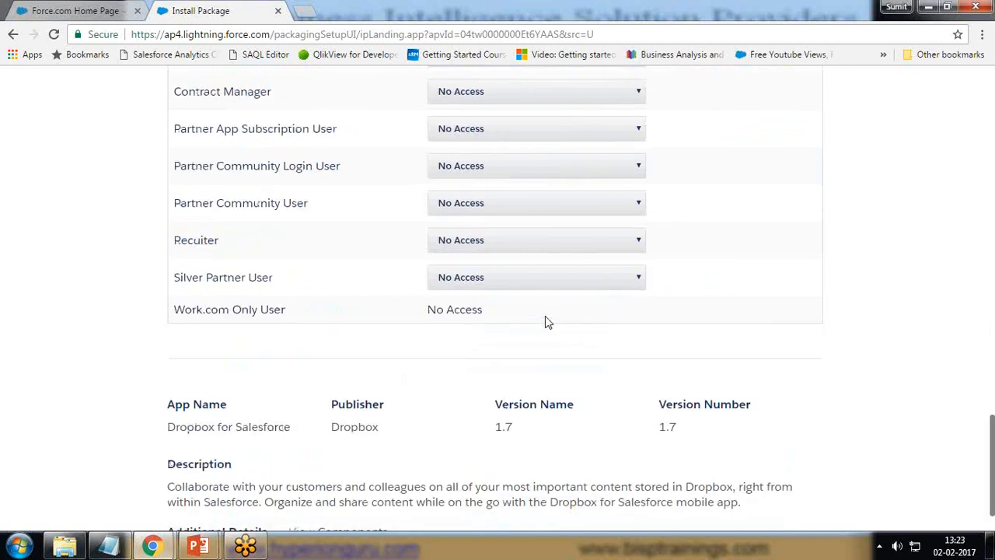
pyautogui.scroll(2, 418, 378)
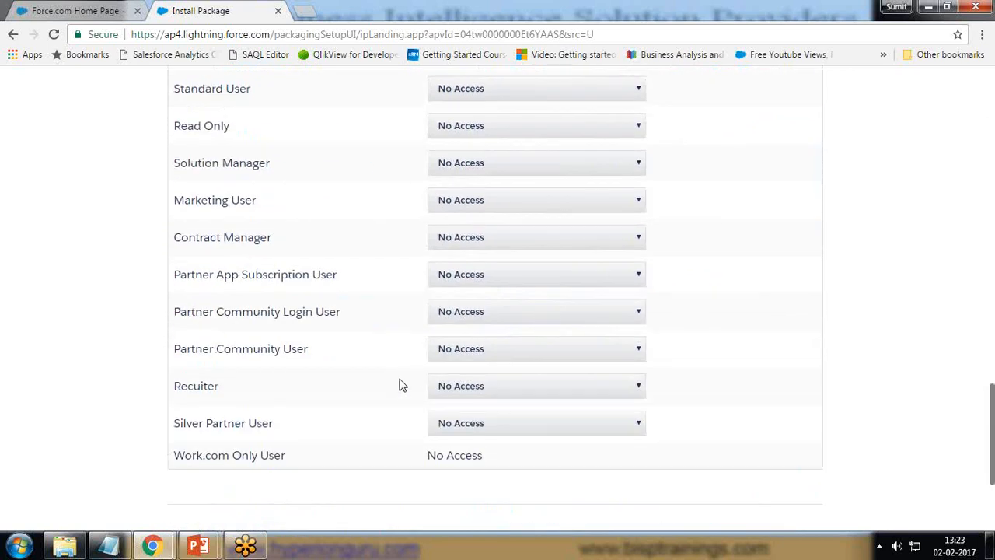
pyautogui.scroll(10, 402, 382)
pyautogui.scroll(10, 401, 382)
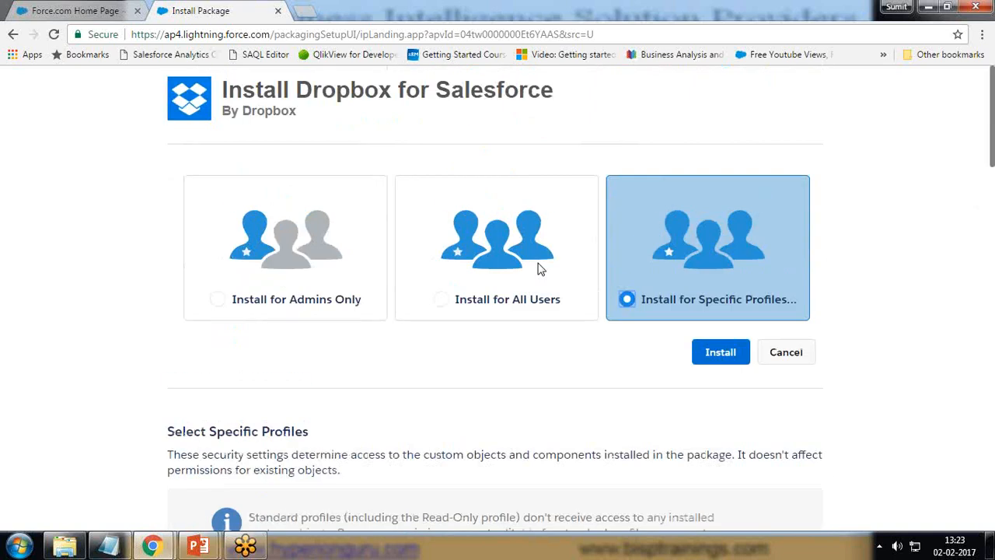
# Install the Dropbox package for all users, granting access to the listed third-party websites, and finish the installation
pyautogui.click(520, 237)
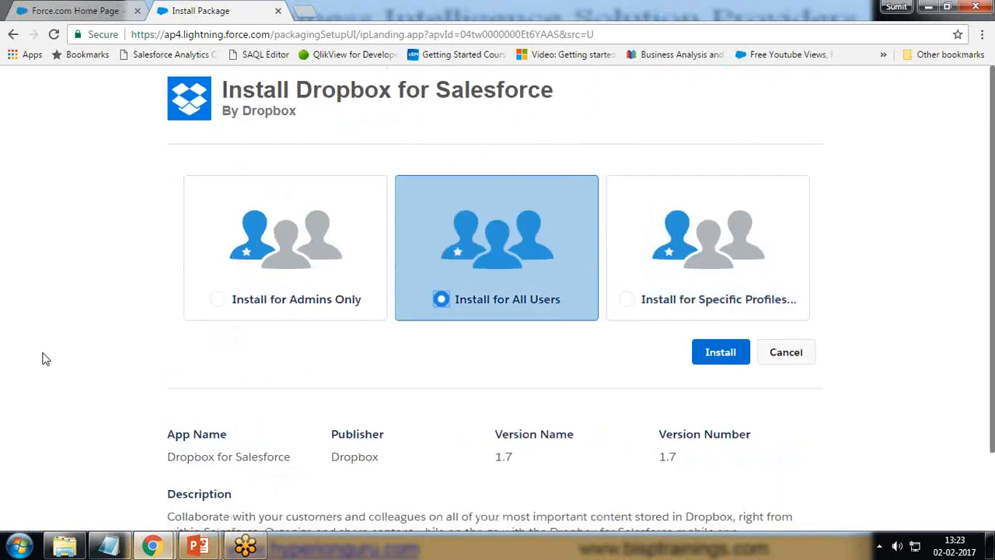
pyautogui.scroll(-1, 42, 352)
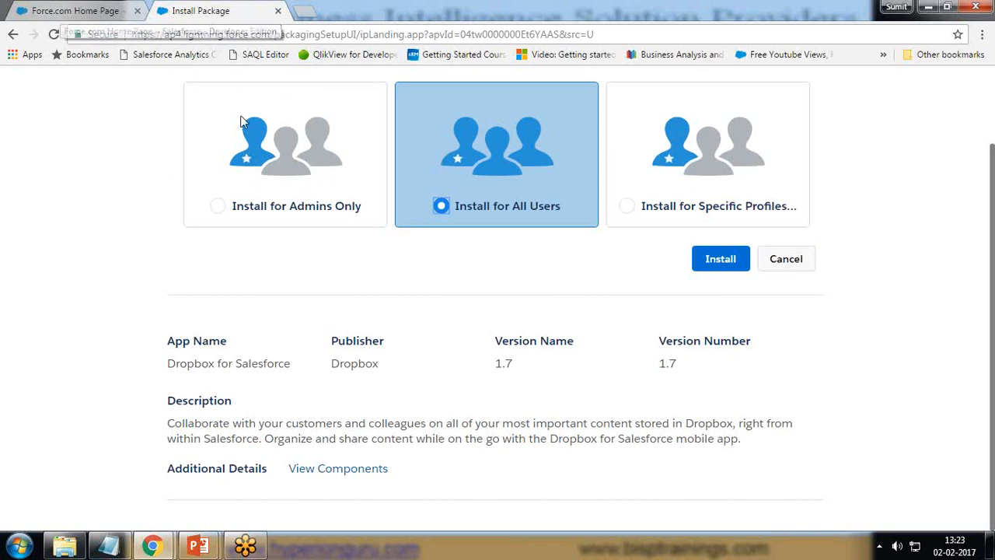
pyautogui.click(720, 261)
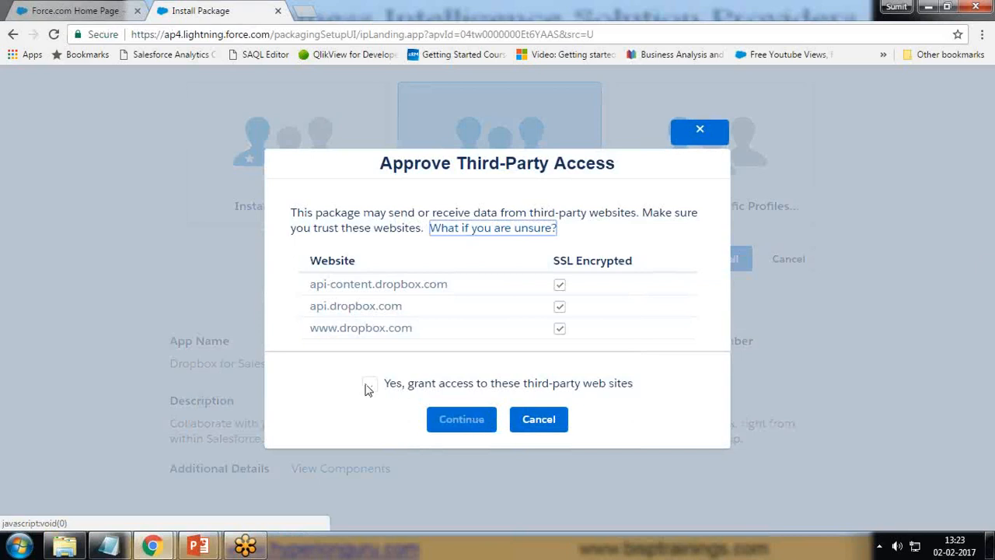
pyautogui.click(369, 385)
pyautogui.click(460, 424)
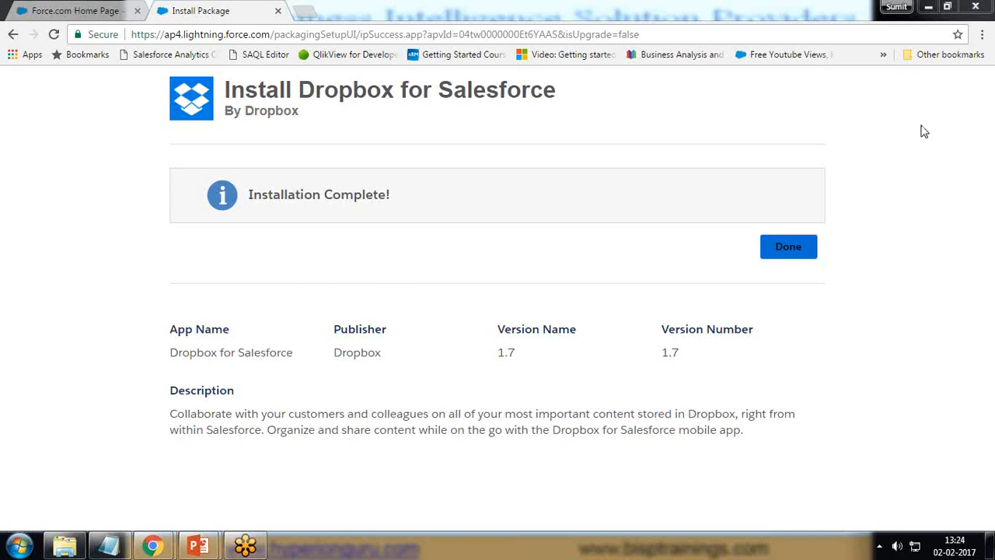
pyautogui.click(788, 246)
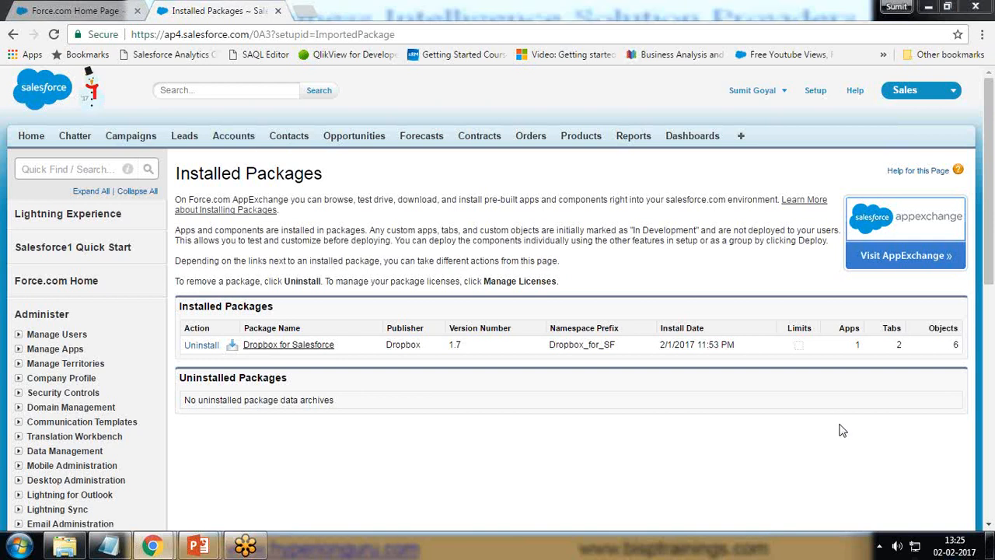
# Open the list of page layouts for Accounts in the Customize section of Setup
pyautogui.click(229, 138)
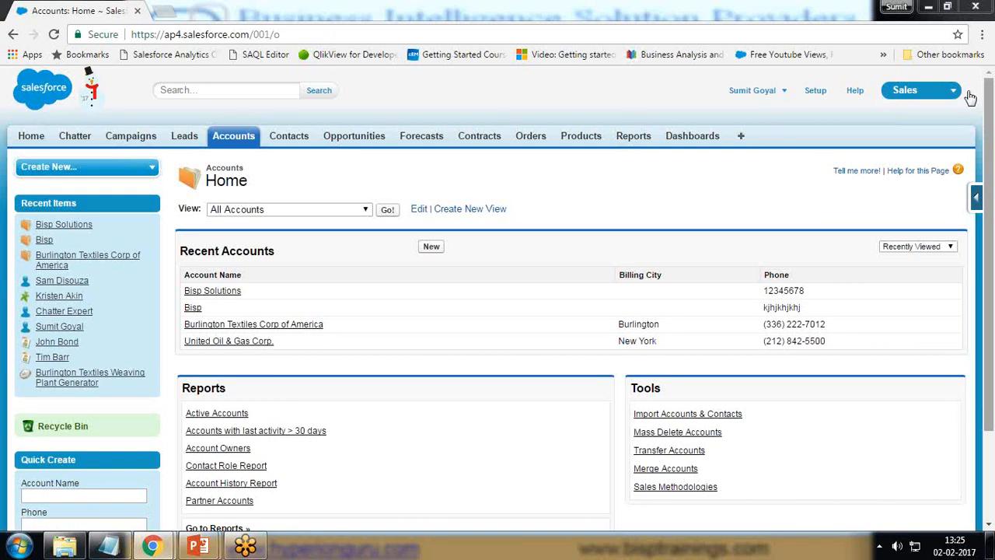
pyautogui.click(815, 91)
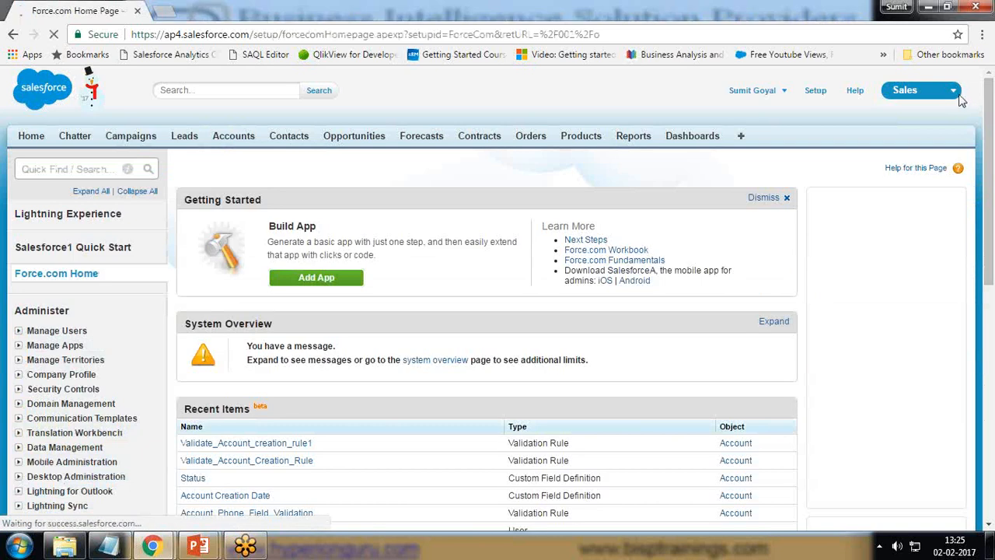
pyautogui.scroll(-3, 19, 393)
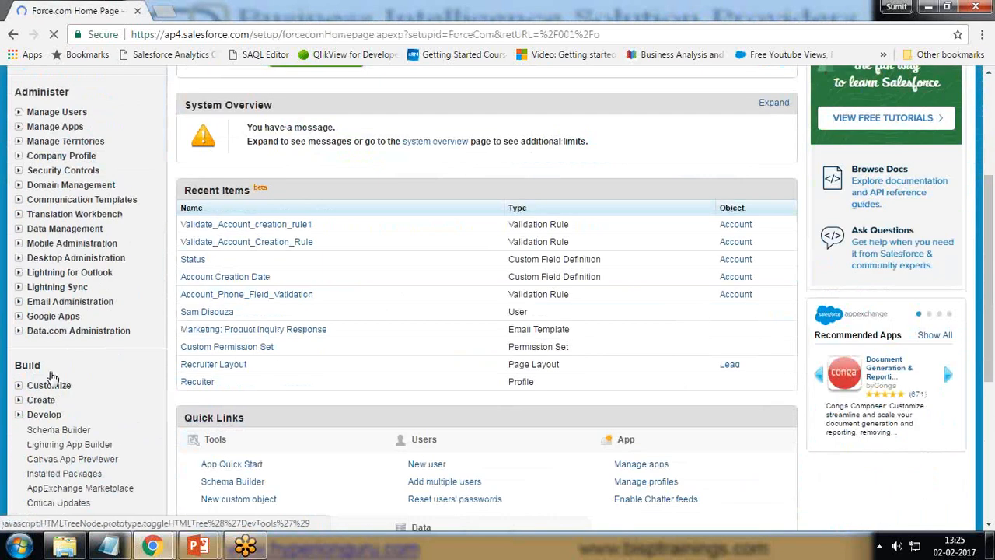
pyautogui.click(19, 386)
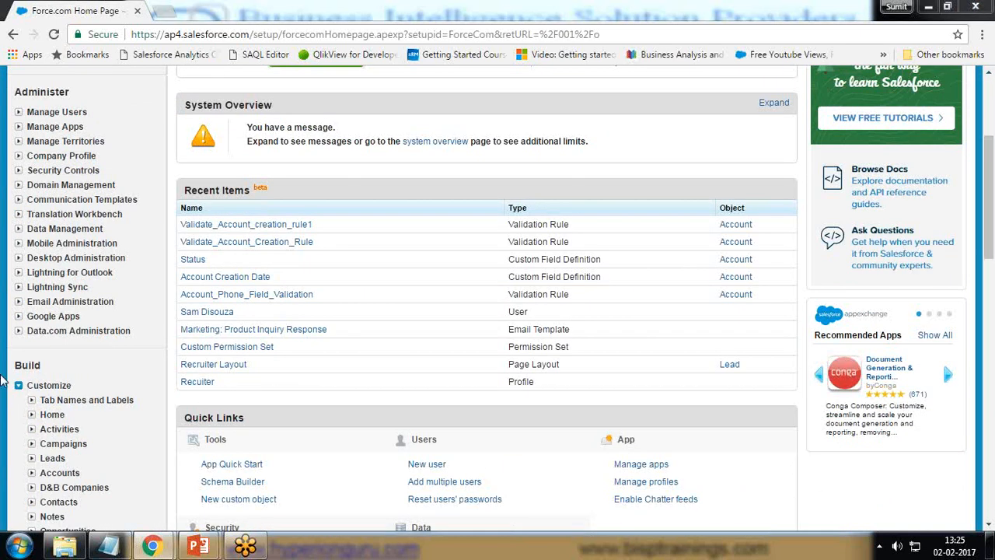
pyautogui.scroll(-1, 83, 364)
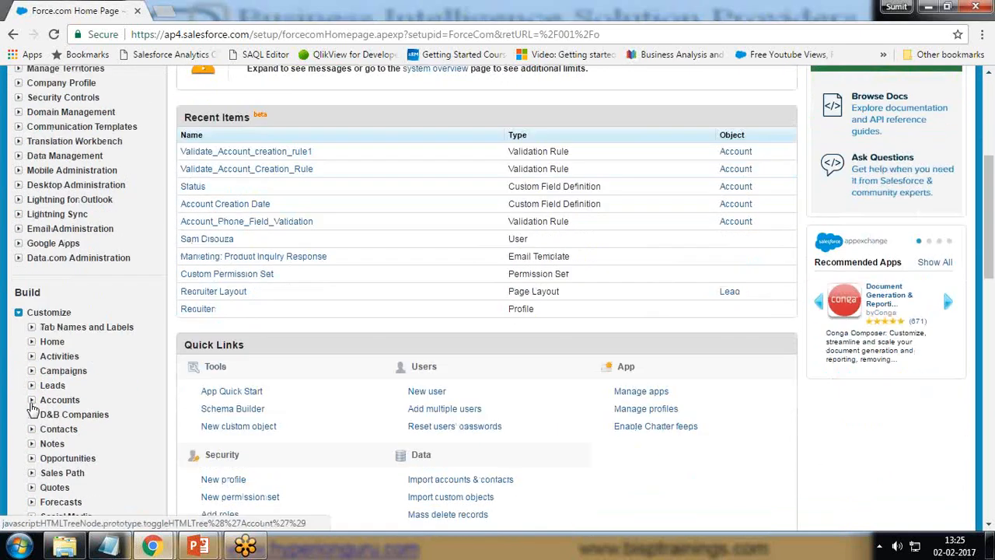
pyautogui.click(32, 400)
pyautogui.scroll(-3, 78, 272)
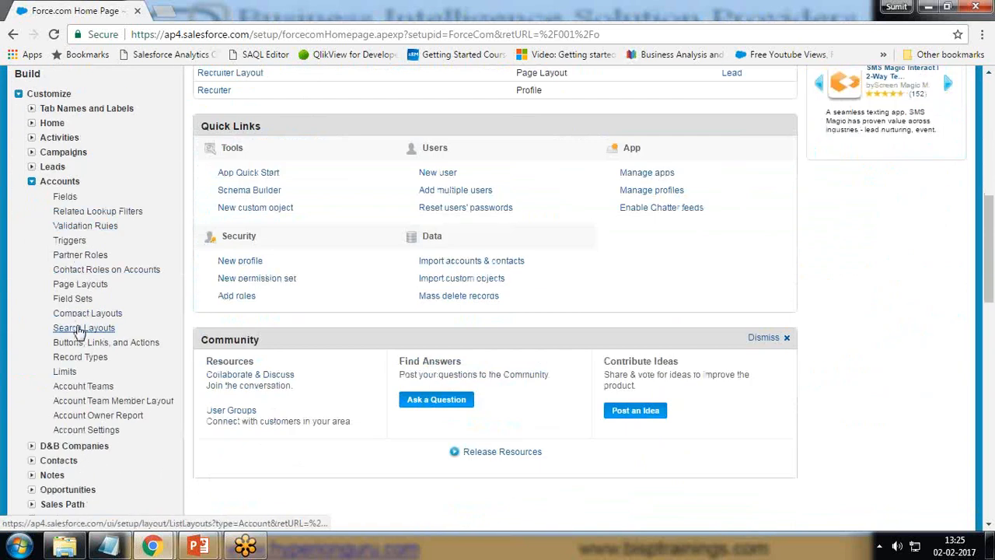
pyautogui.click(81, 285)
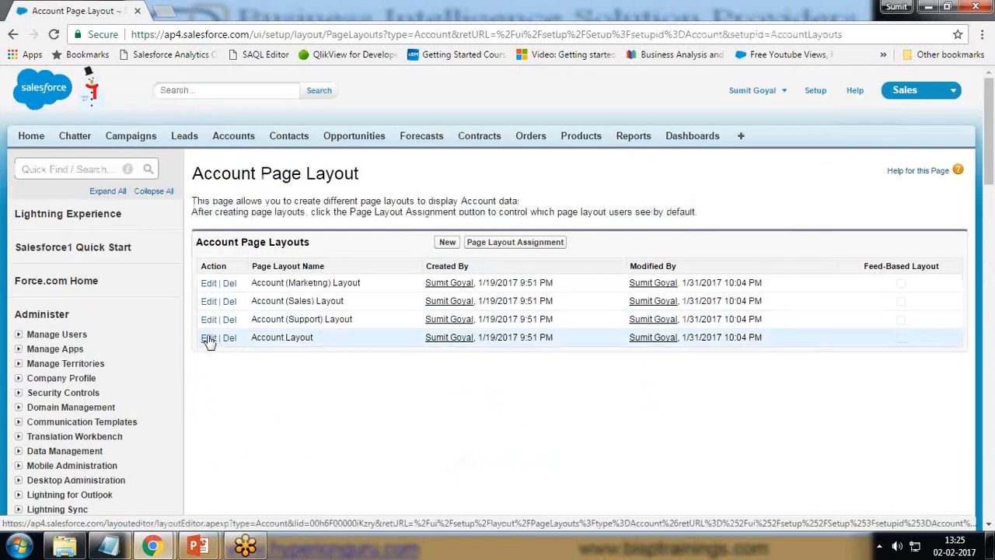
# Edit the Account Layout and add a one-column section named DropBox between Additional Information and System Information
pyautogui.click(209, 339)
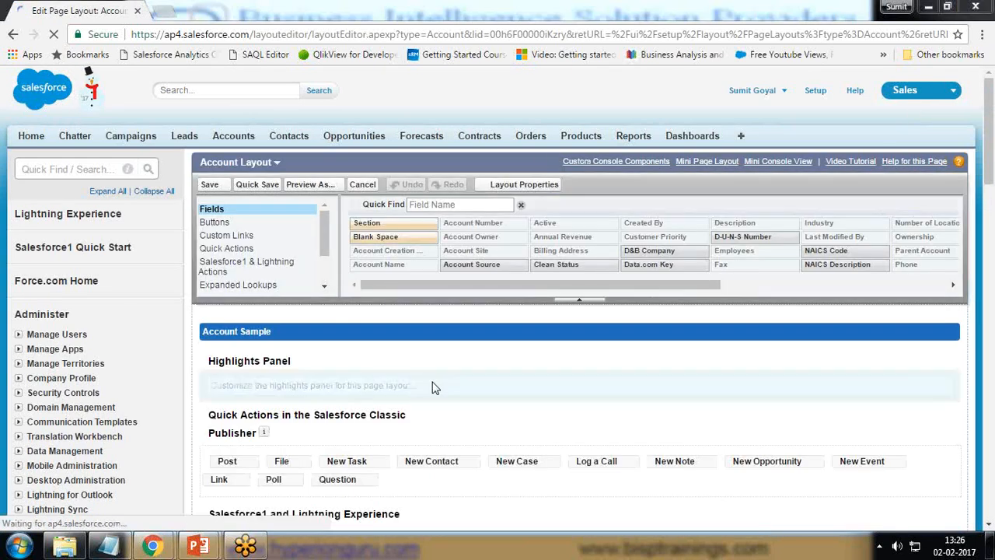
pyautogui.scroll(-5, 436, 381)
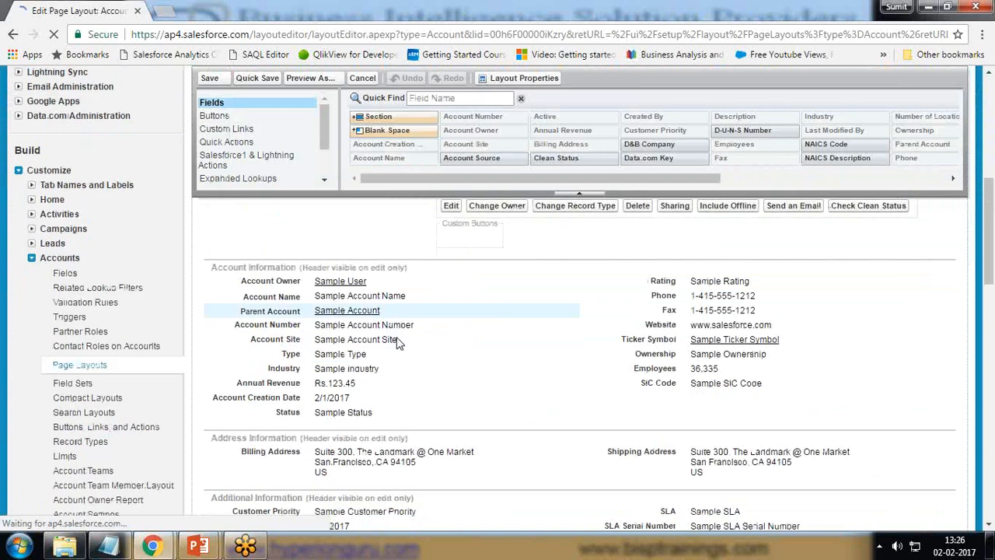
pyautogui.moveTo(366, 116); pyautogui.dragTo(331, 313)
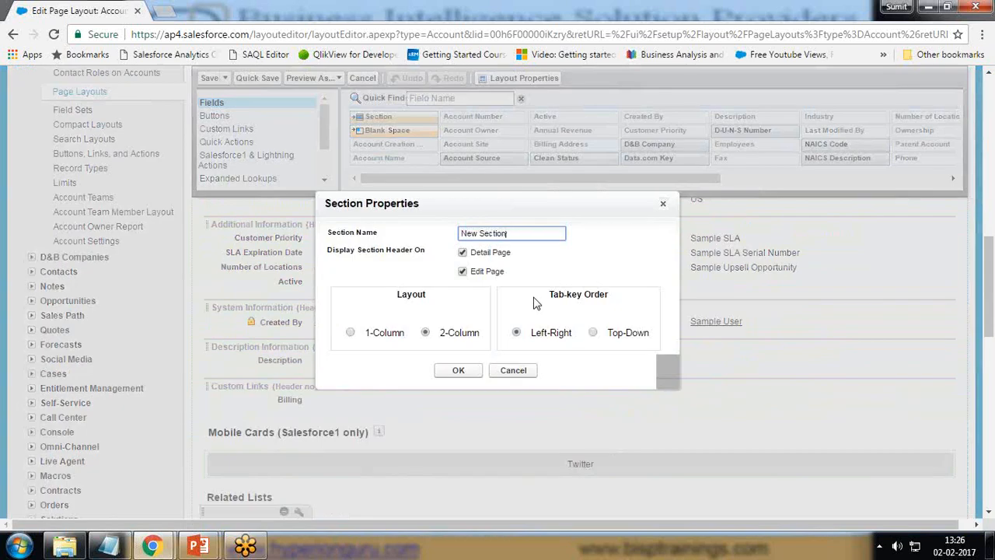
pyautogui.hotkey('ctrl', 'a')
pyautogui.press('BackSpace')
pyautogui.write('Drop')
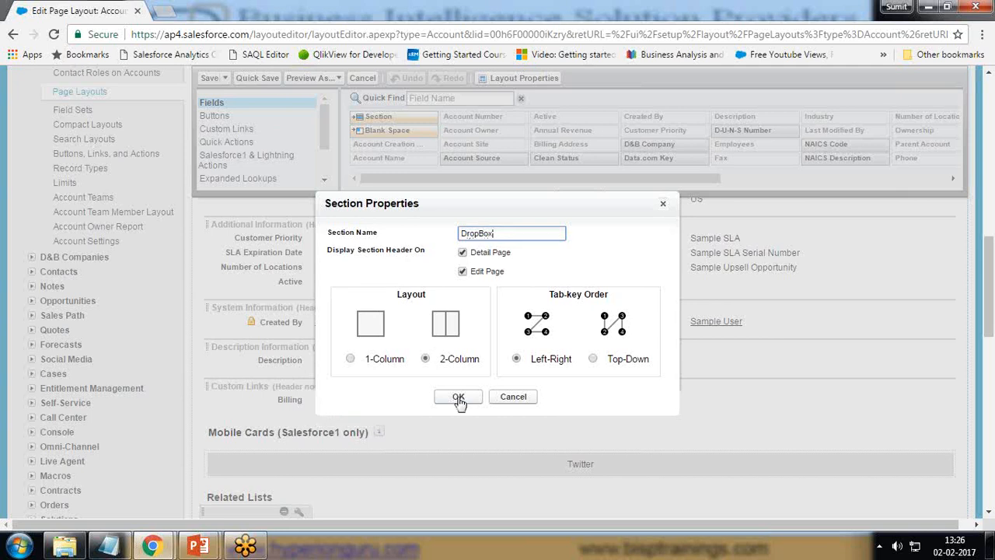
pyautogui.click(351, 358)
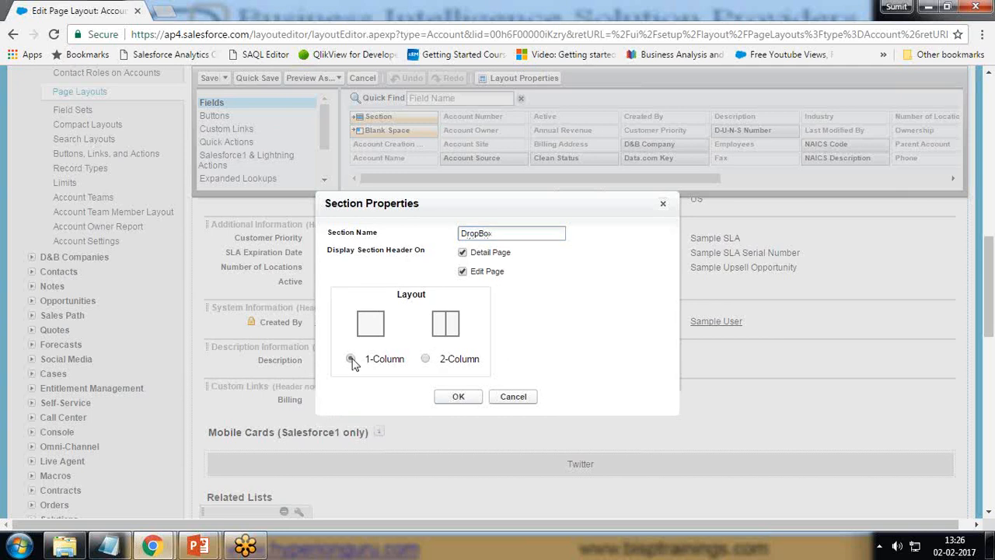
pyautogui.click(458, 397)
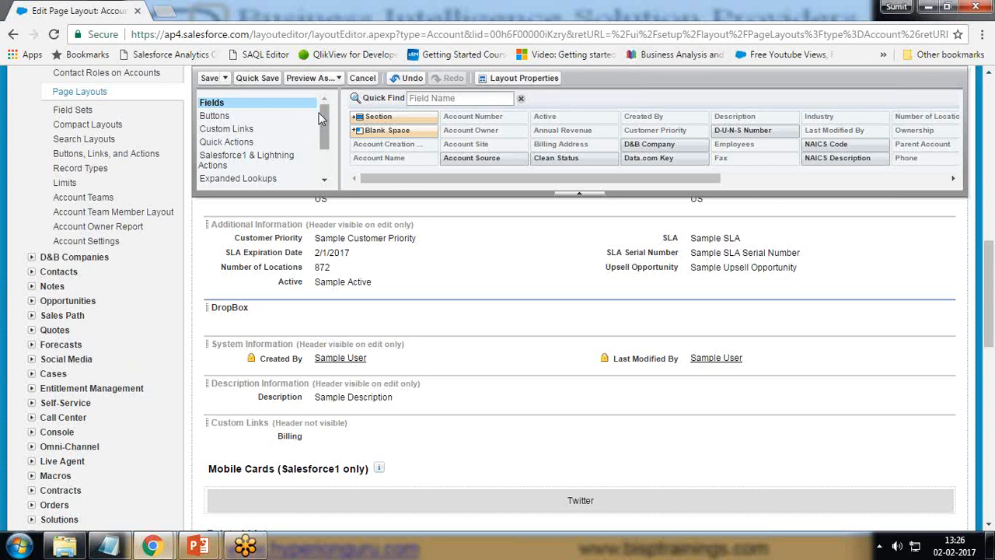
# Place the Dropbox for Accounts Visualforce page inside the new DropBox section of the layout
pyautogui.moveTo(325, 113); pyautogui.dragTo(325, 156)
pyautogui.click(240, 181)
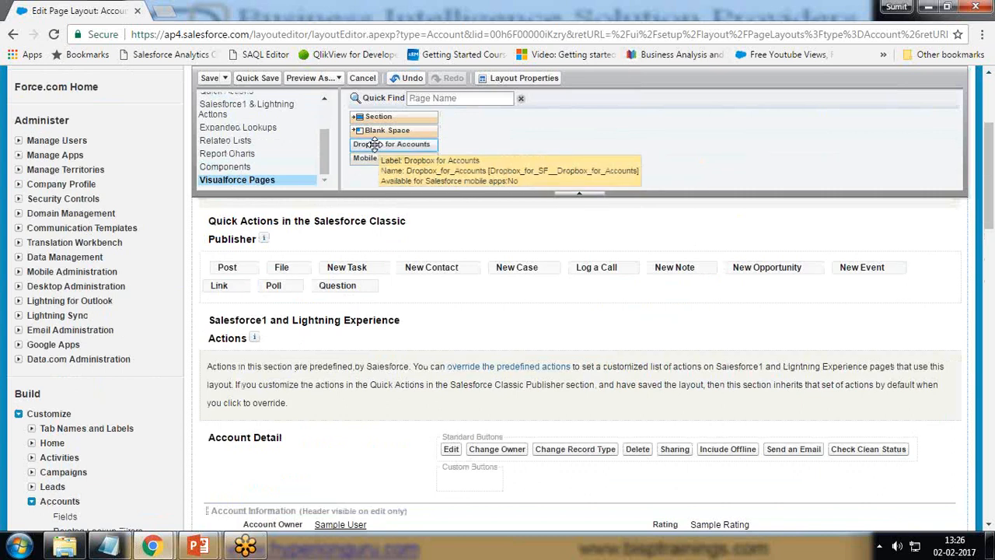
pyautogui.scroll(-3, 491, 256)
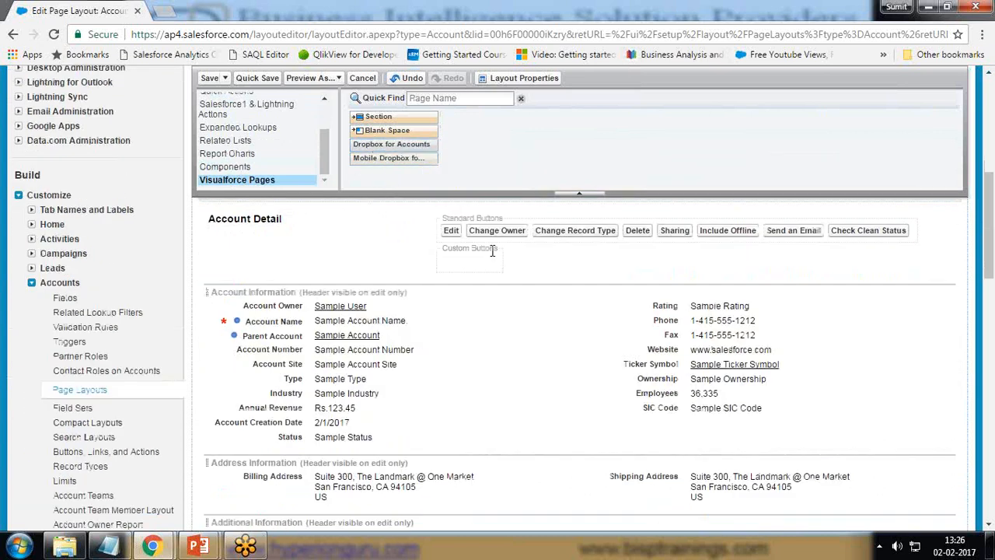
pyautogui.scroll(-6, 401, 264)
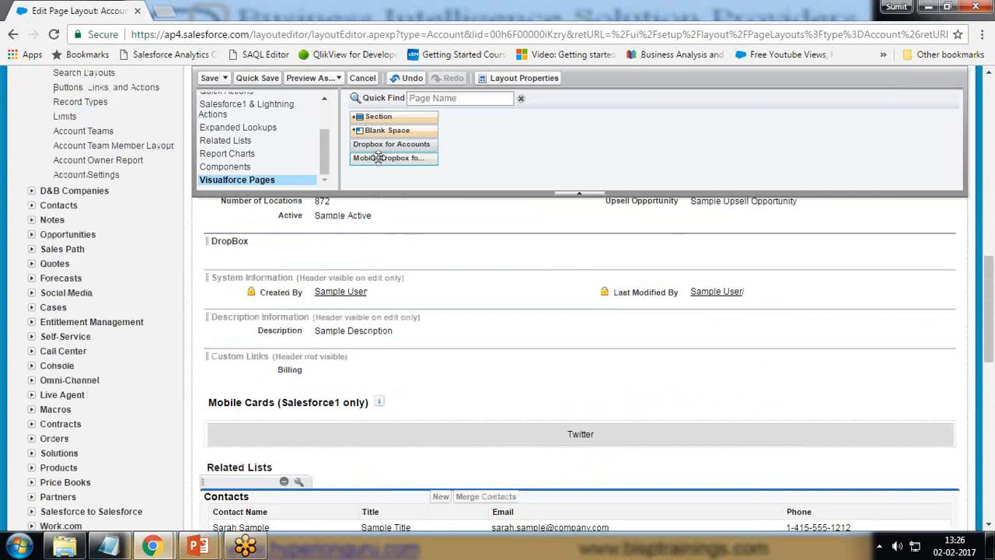
pyautogui.moveTo(389, 144); pyautogui.dragTo(373, 259)
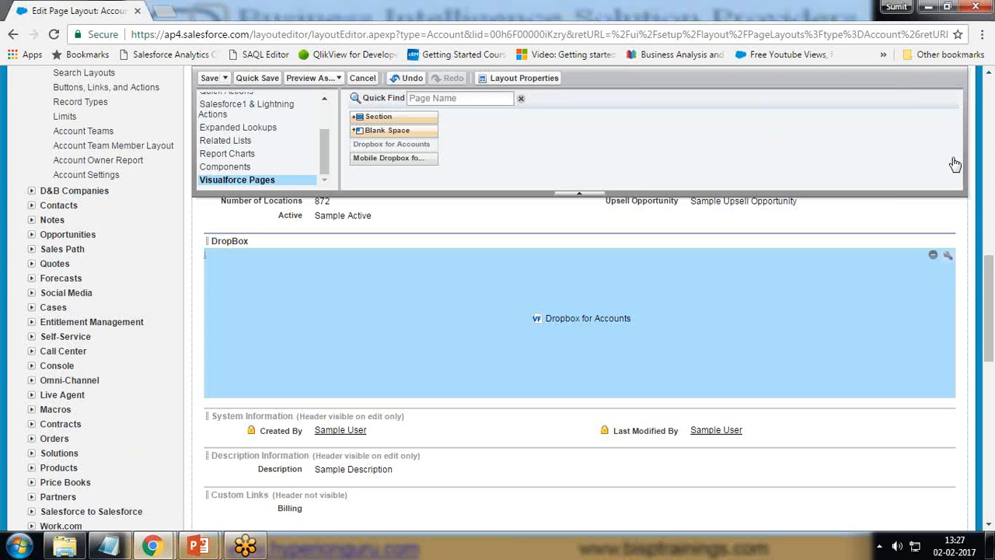
# Set the Dropbox for Accounts page's height to 400 pixels and enable its scrollbars
pyautogui.click(948, 255)
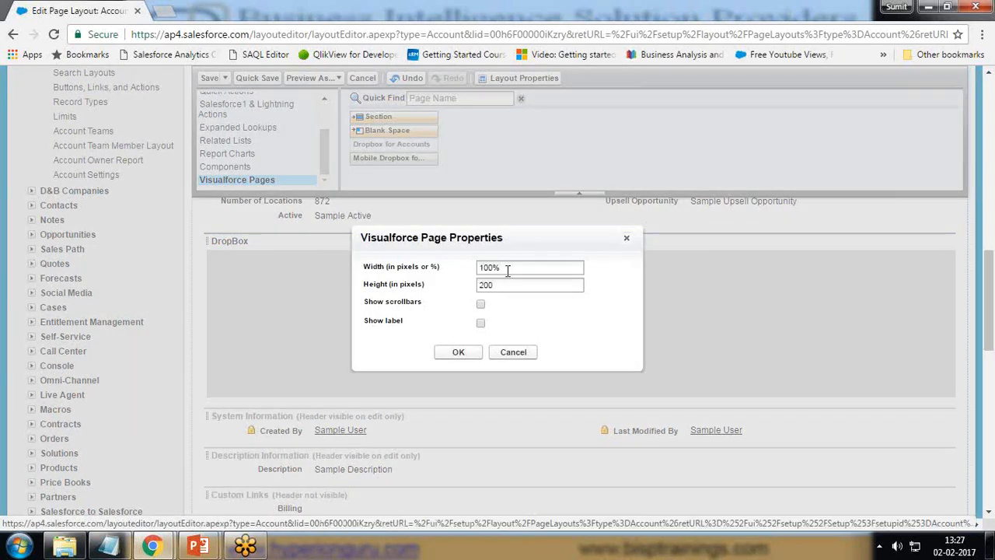
pyautogui.moveTo(499, 285); pyautogui.dragTo(386, 303)
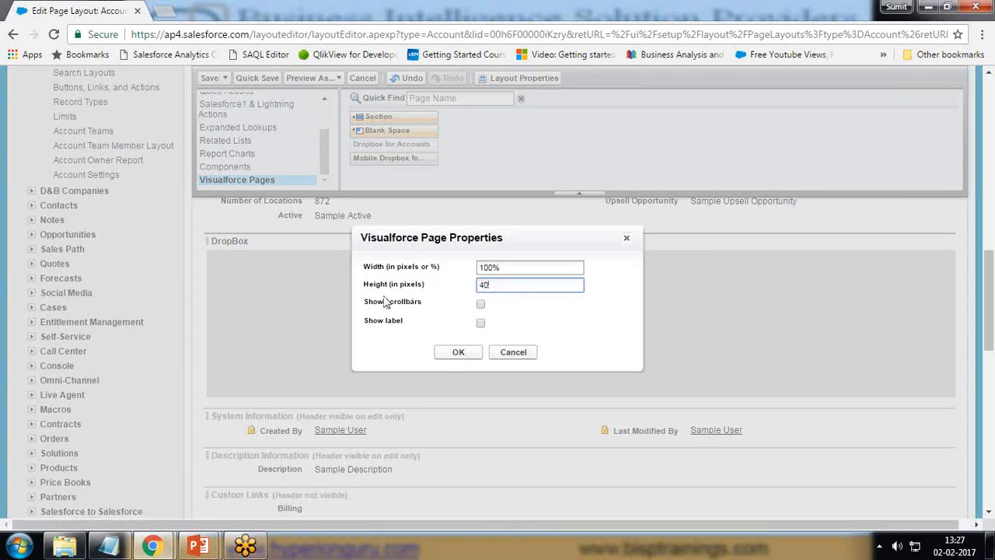
pyautogui.write('400')
pyautogui.click(481, 304)
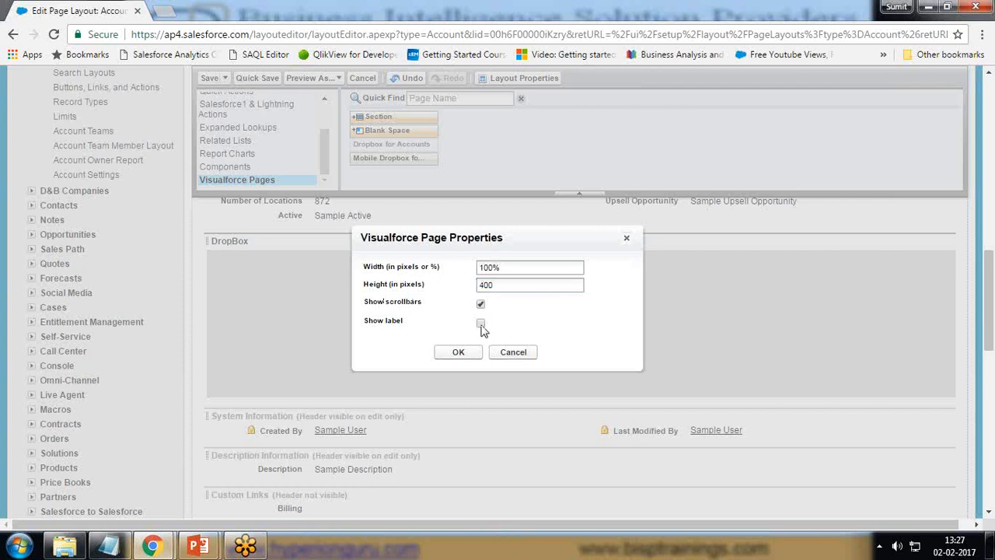
pyautogui.click(456, 354)
# Review the arranged sections and save the Account Layout
pyautogui.scroll(-2, 761, 381)
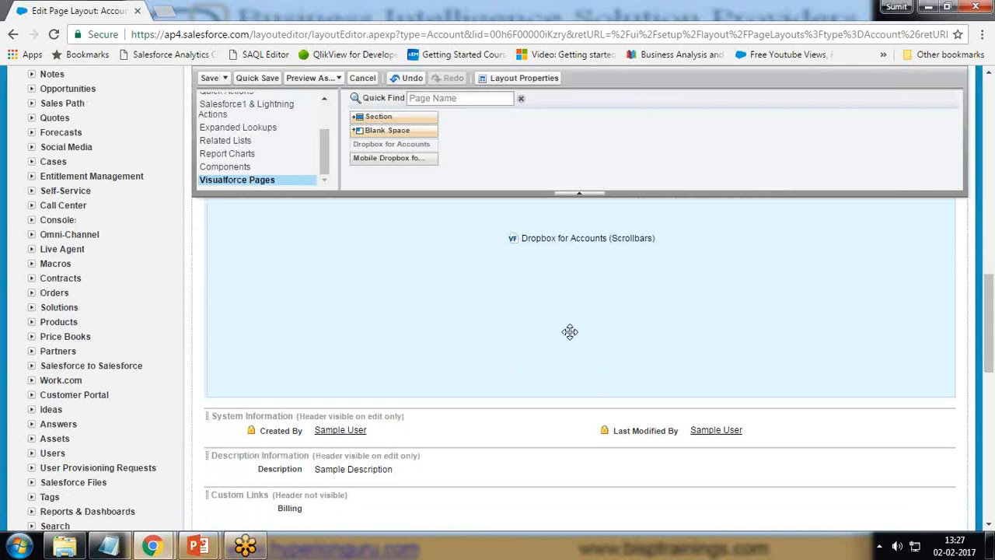
pyautogui.scroll(15, 570, 332)
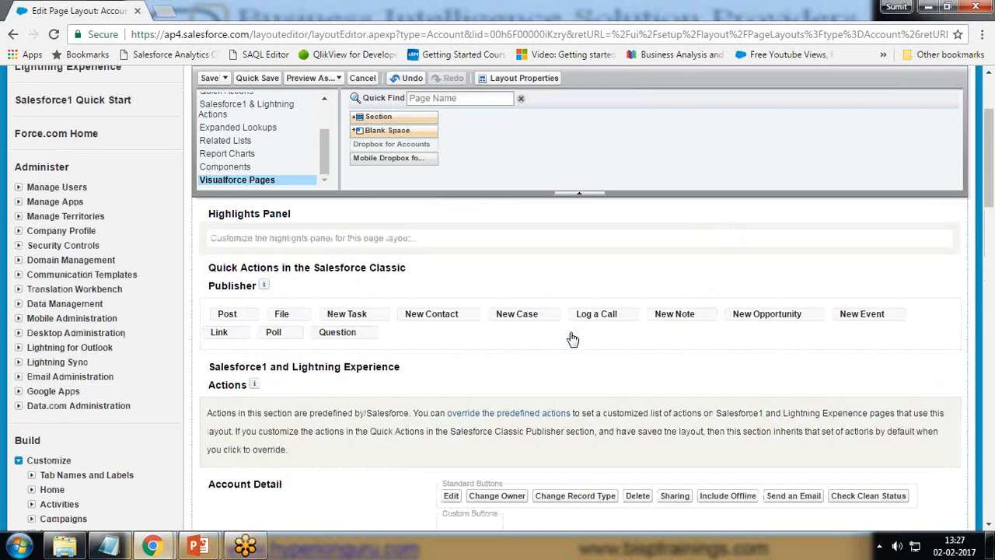
pyautogui.scroll(2, 205, 107)
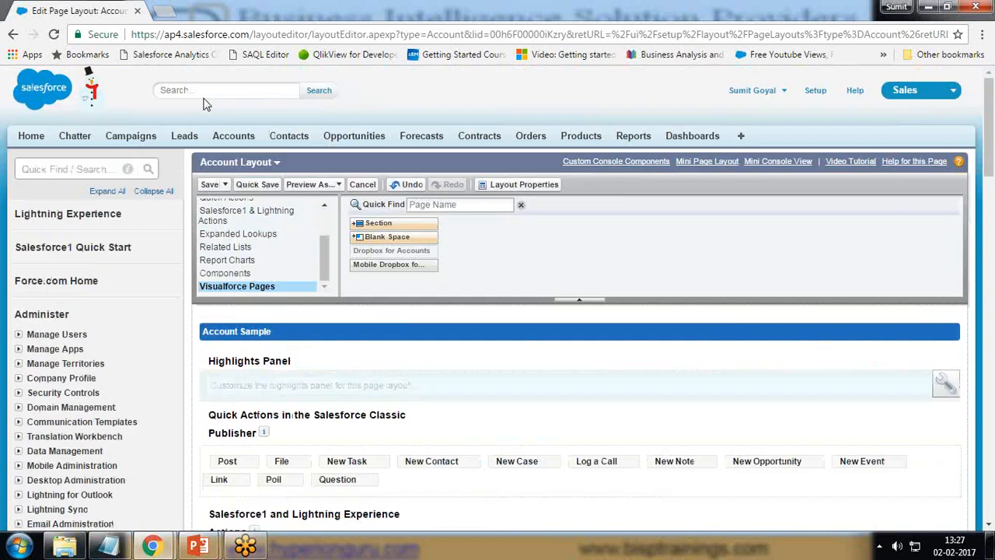
pyautogui.click(208, 186)
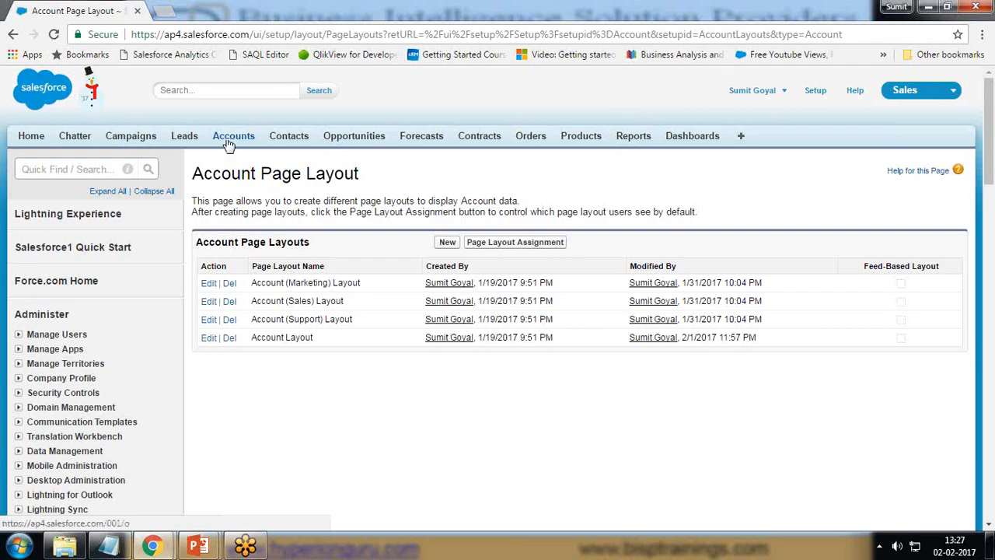
# Open the Burlington Textiles Corp of America account and view its DropBox section
pyautogui.click(232, 139)
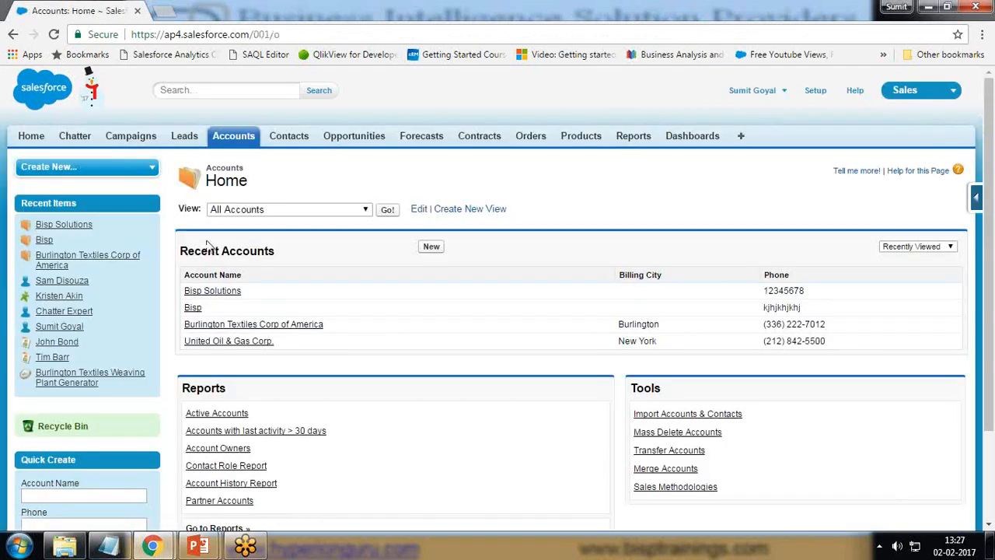
pyautogui.click(233, 327)
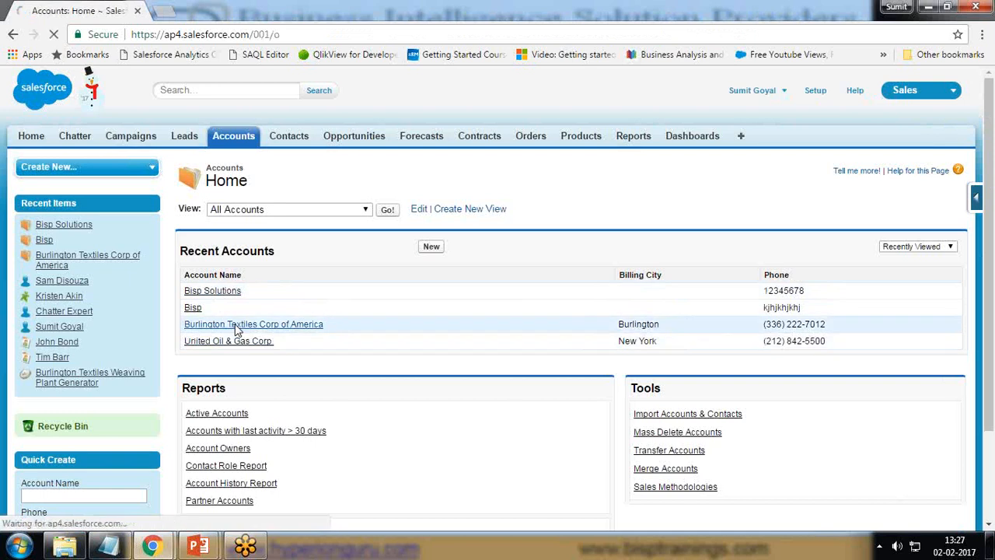
pyautogui.scroll(-6, 403, 311)
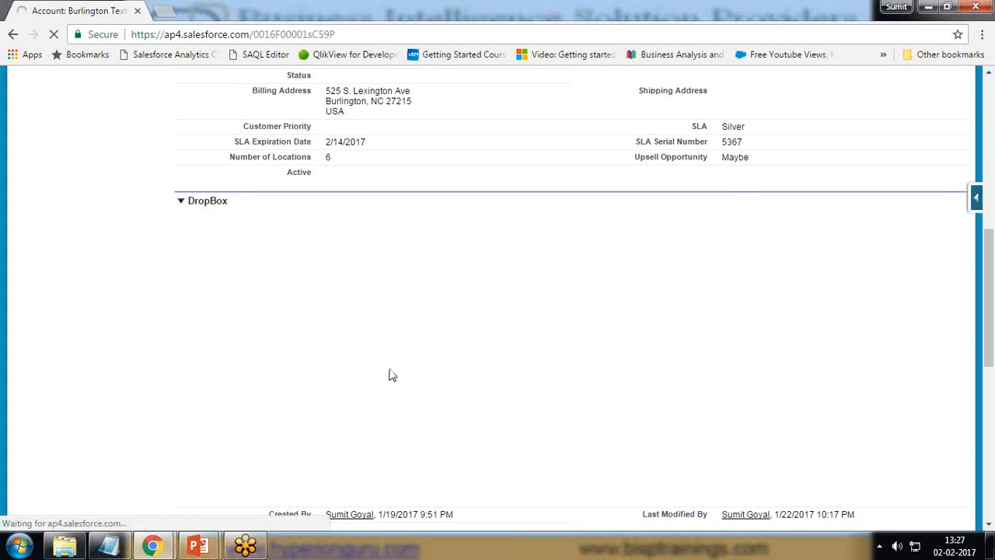
pyautogui.scroll(-1, 392, 306)
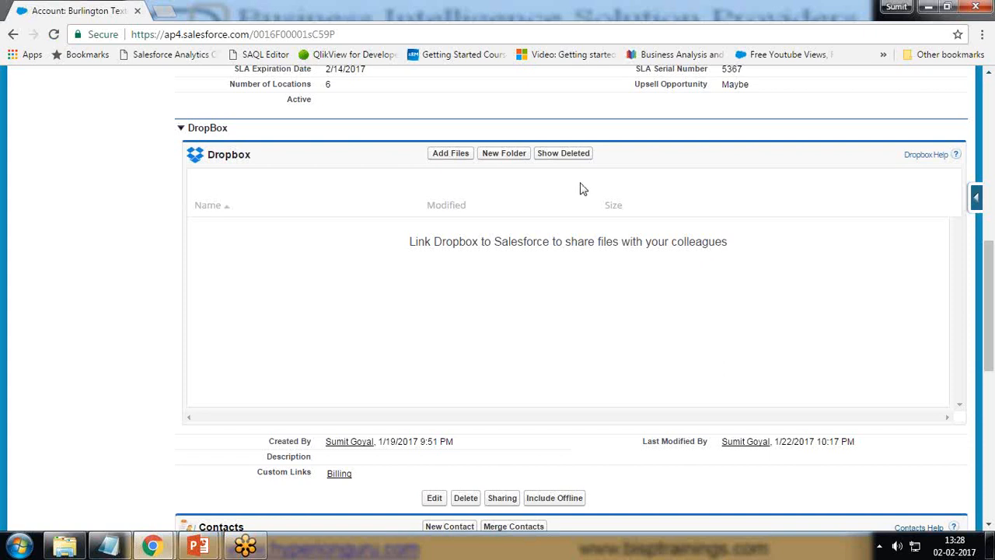
# Try to link Dropbox by adding files from the account's DropBox section, and close the Dropbox sign-in window
pyautogui.click(459, 155)
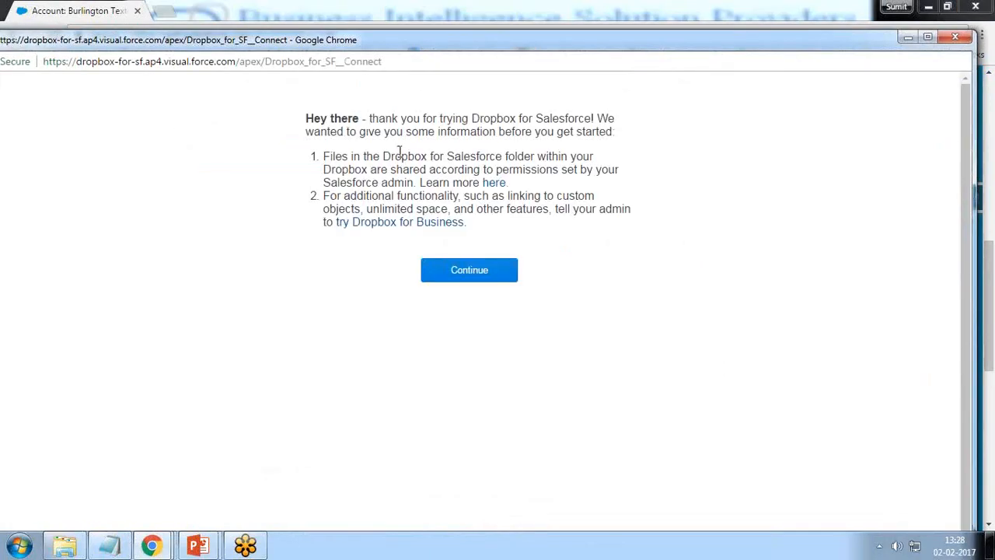
pyautogui.click(472, 381)
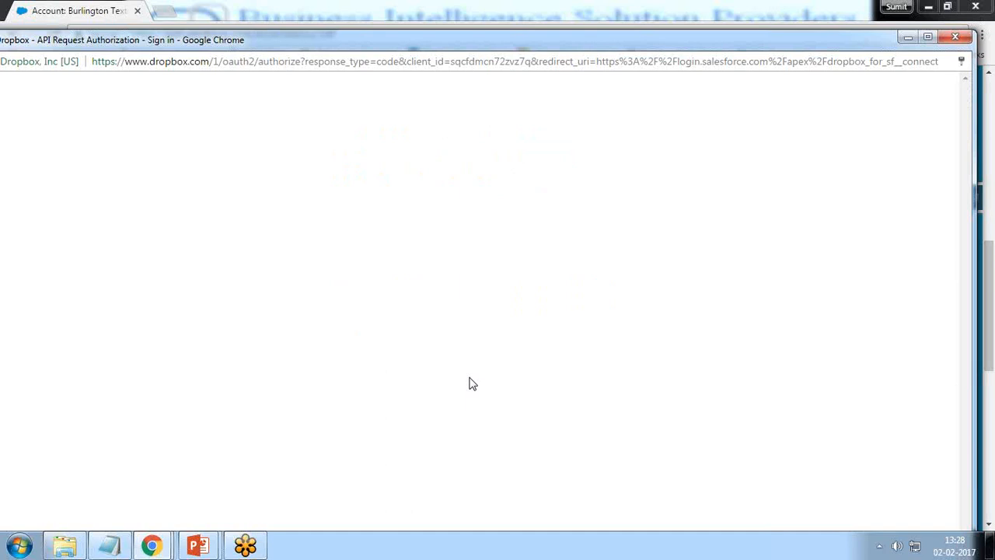
pyautogui.moveTo(81, 41); pyautogui.dragTo(107, 41)
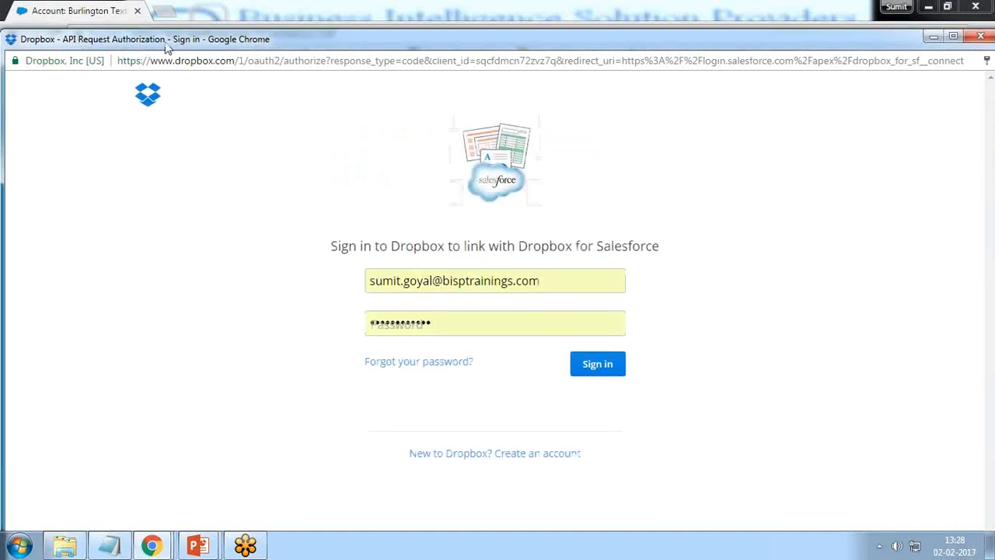
pyautogui.moveTo(535, 280); pyautogui.dragTo(362, 280)
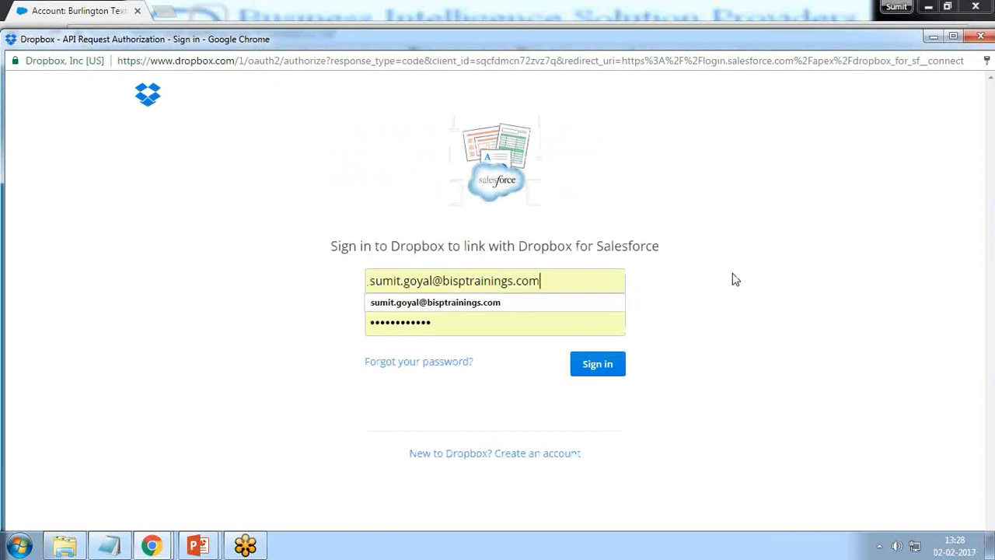
pyautogui.click(598, 375)
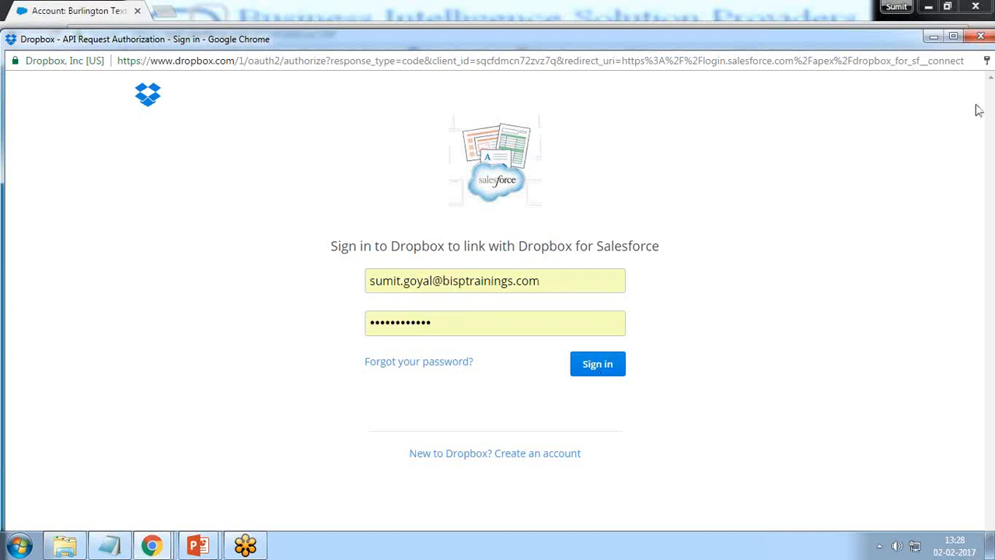
pyautogui.click(982, 37)
pyautogui.scroll(7, 392, 276)
pyautogui.scroll(1, 392, 276)
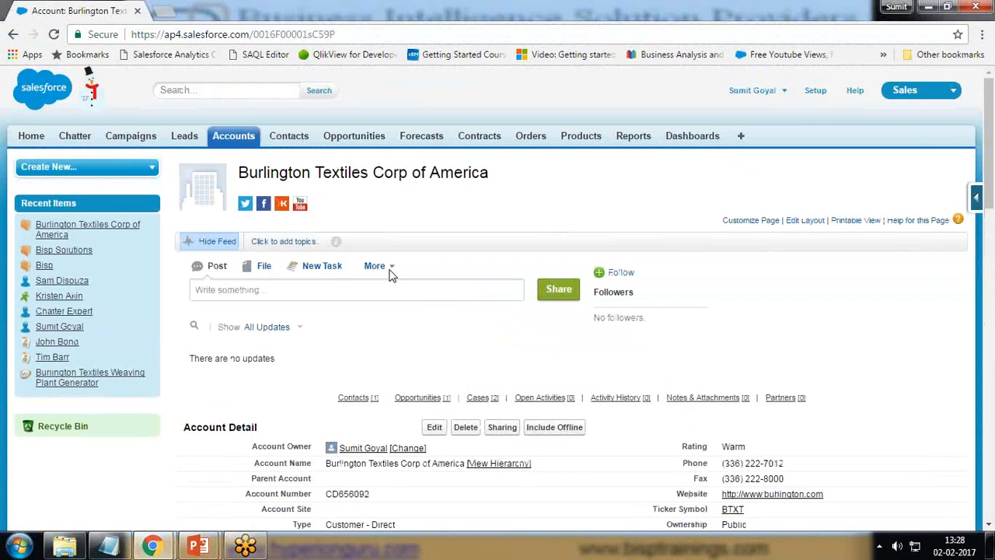
pyautogui.rightClick(813, 93)
pyautogui.press('Escape')
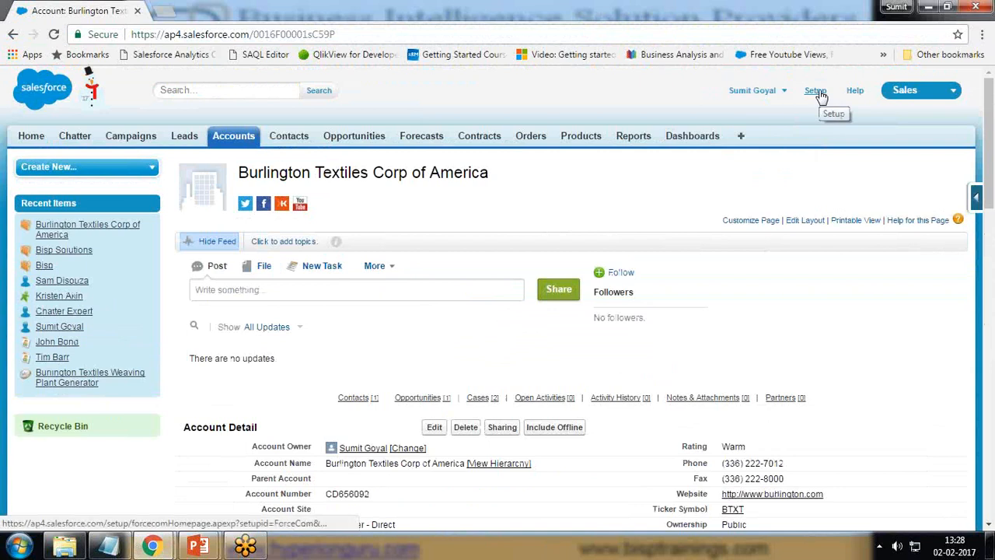
pyautogui.click(815, 92)
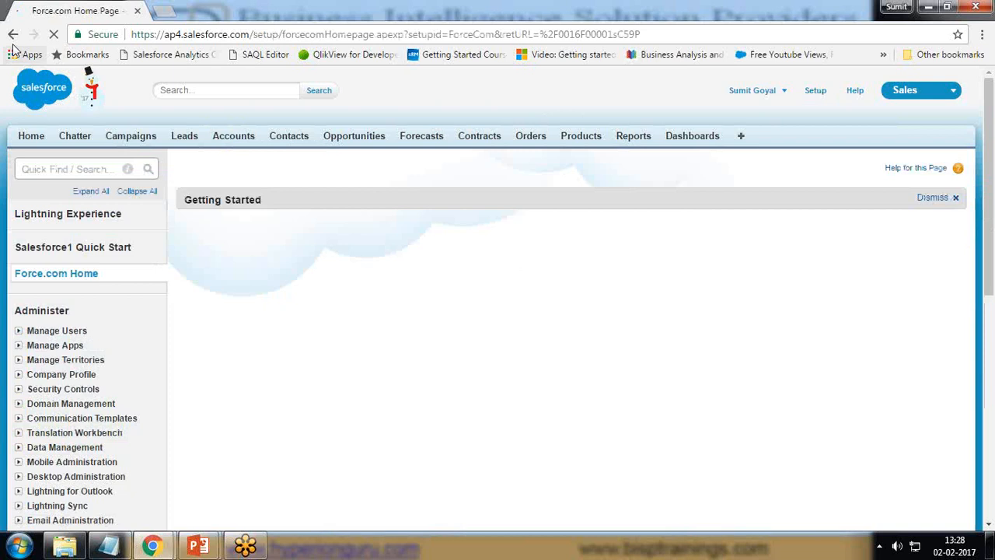
pyautogui.click(13, 35)
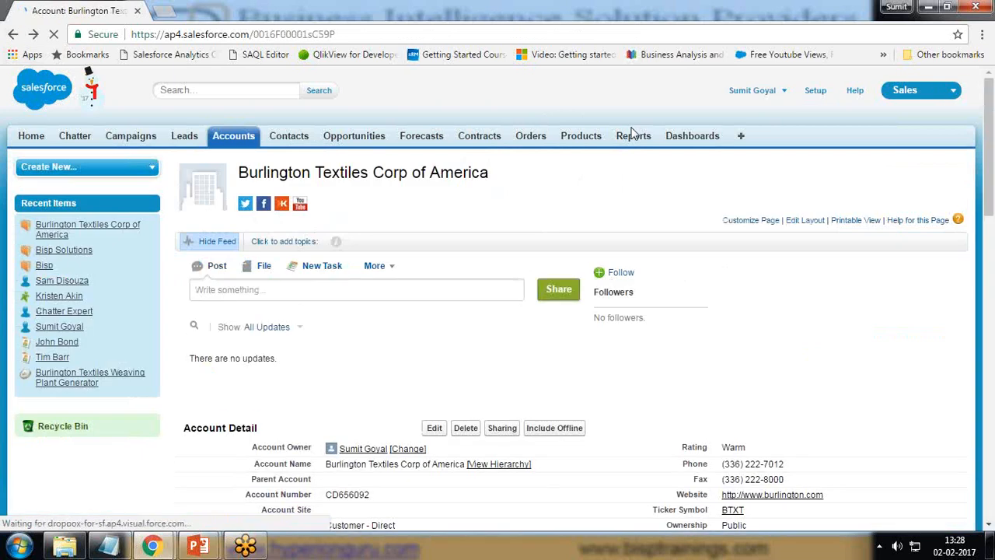
# Add the Dropbox Options tab to the selected tabs of the Sales app and save the customization
pyautogui.click(742, 138)
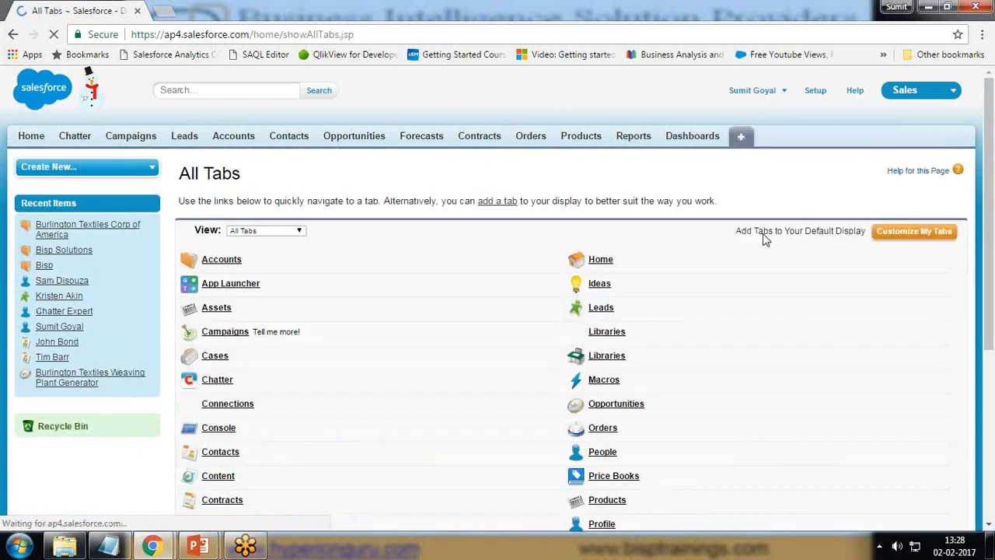
pyautogui.click(897, 240)
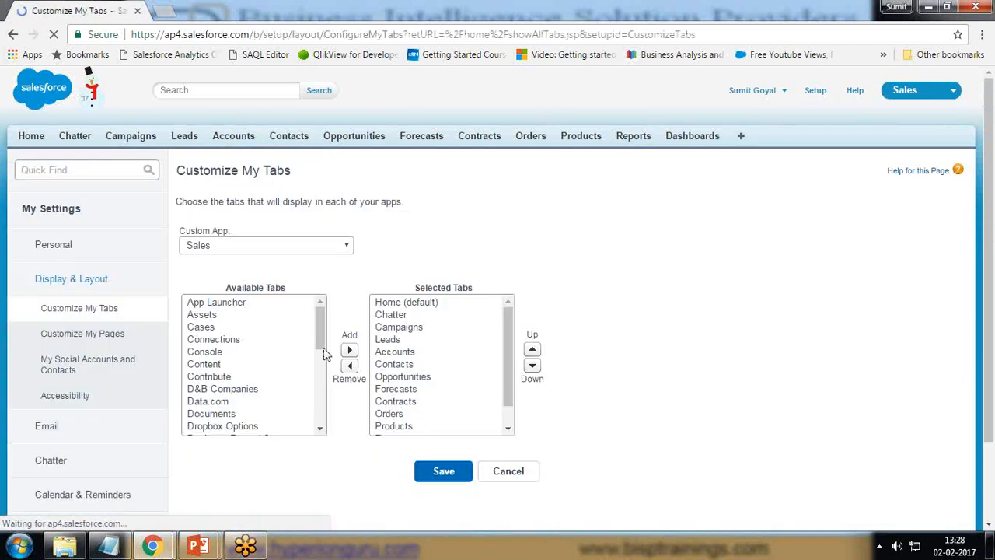
pyautogui.click(225, 426)
pyautogui.click(349, 350)
pyautogui.click(444, 471)
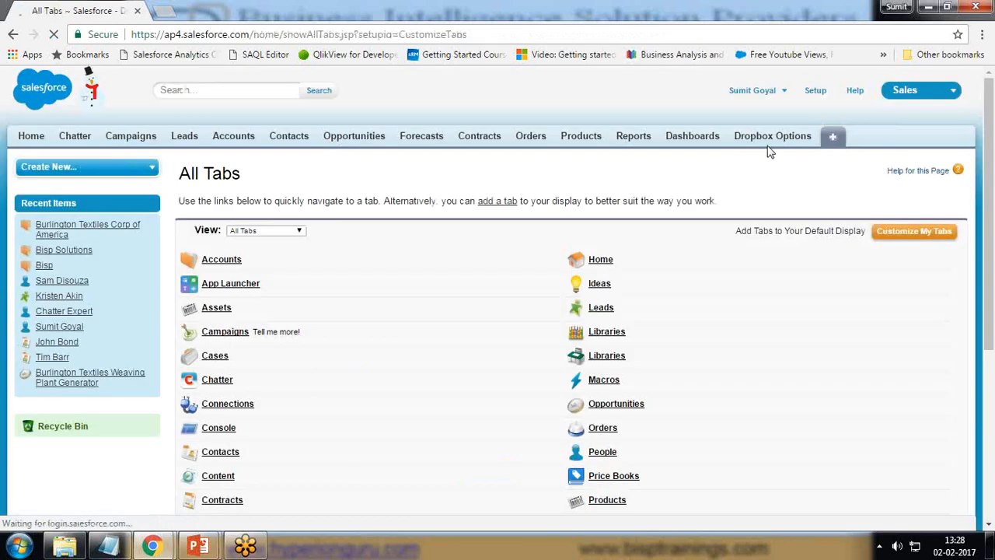
# Open Dropbox Options, start connecting to Dropbox, and continue past the introduction to the Dropbox sign-in form
pyautogui.click(764, 135)
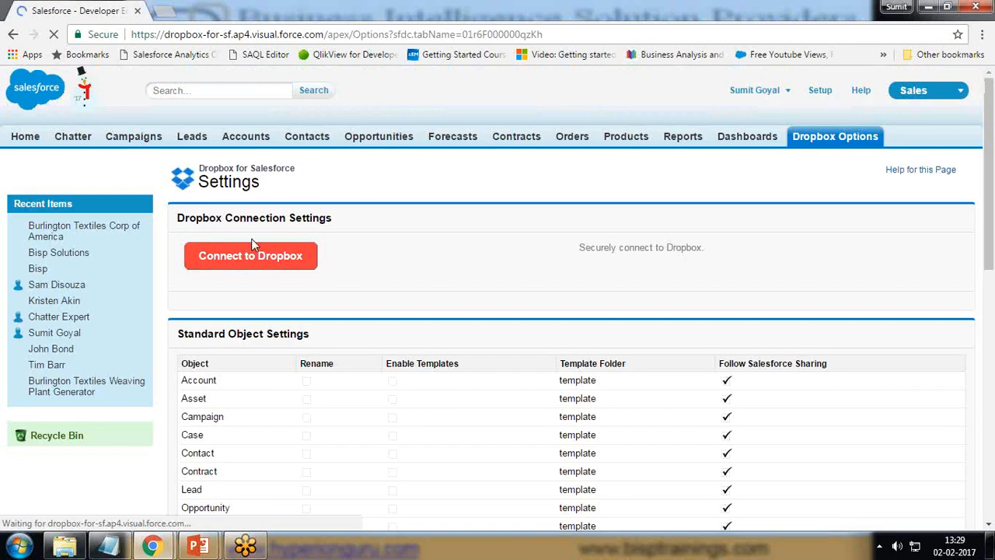
pyautogui.click(254, 258)
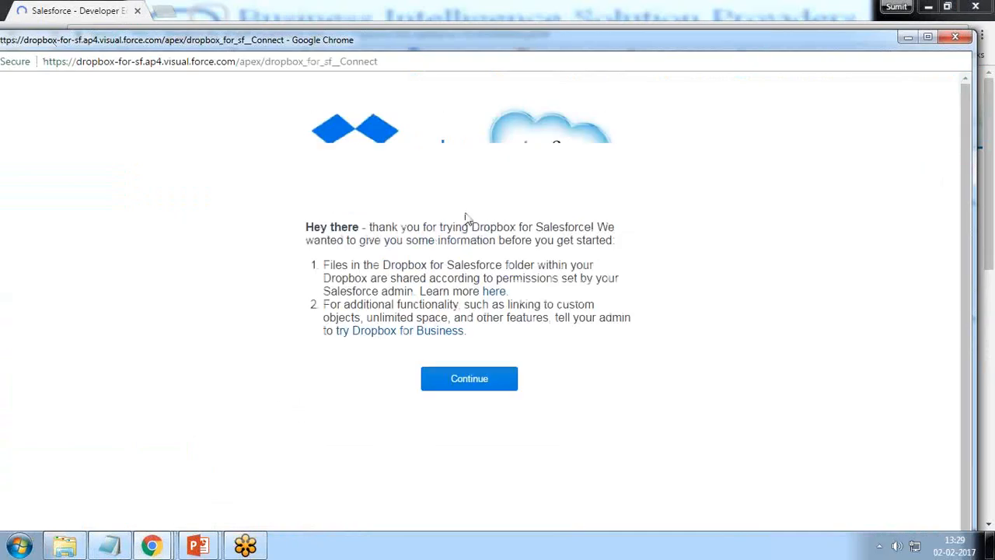
pyautogui.moveTo(1, 42); pyautogui.dragTo(157, 78)
pyautogui.moveTo(255, 89); pyautogui.dragTo(133, 18)
pyautogui.click(462, 357)
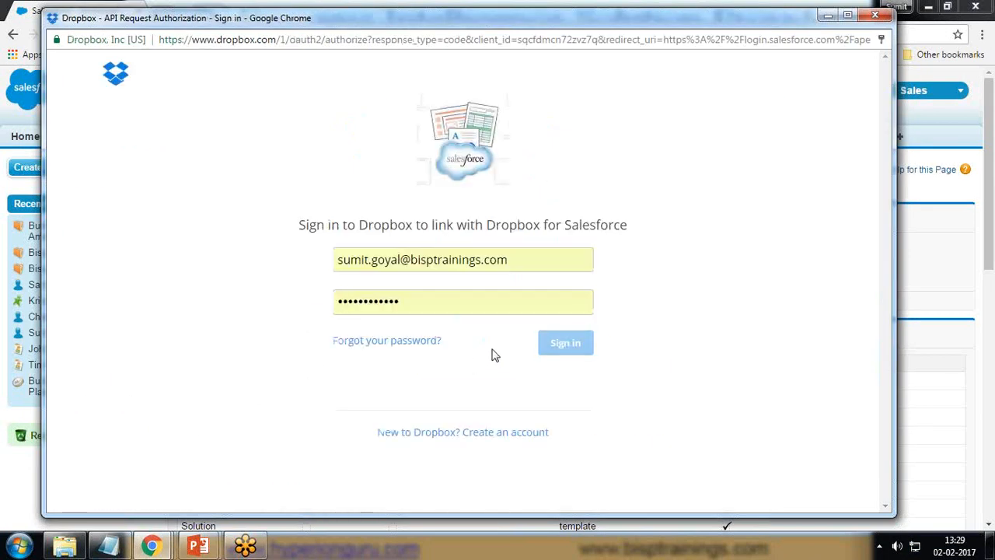
# Sign in to Dropbox, re-entering the account password, to link it with Dropbox for Salesforce
pyautogui.click(566, 346)
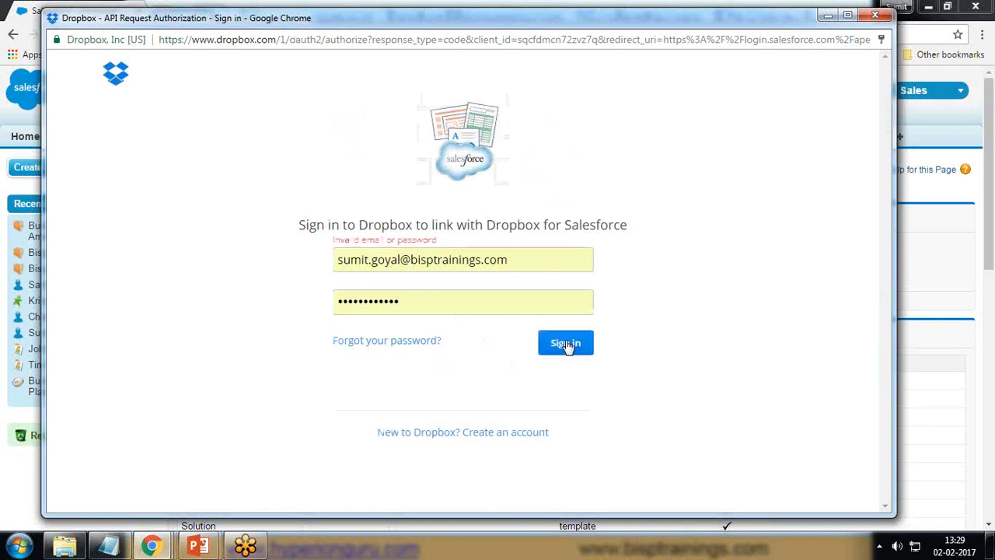
pyautogui.hotkey('shift', 'Tab')
pyautogui.press('BackSpace')
pyautogui.write('•••')
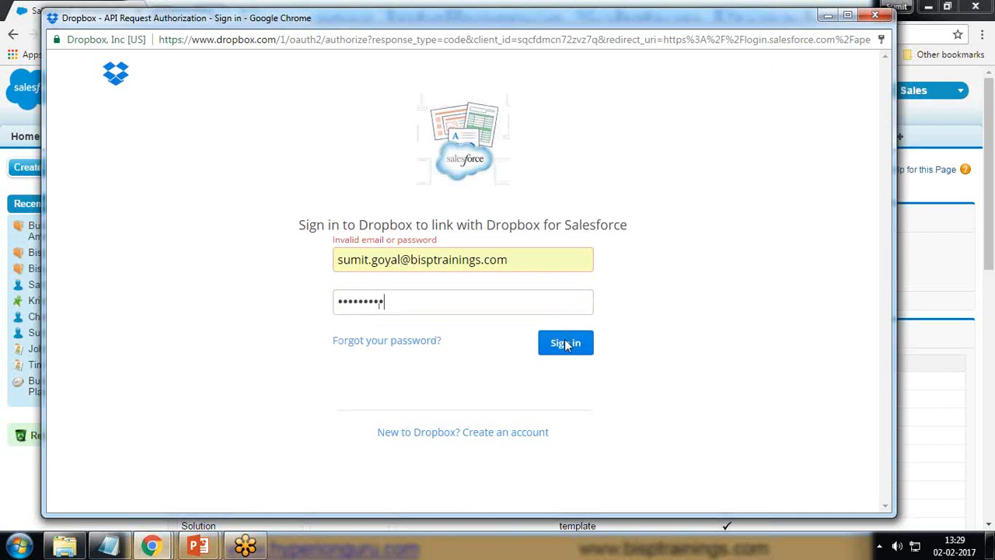
pyautogui.click(566, 344)
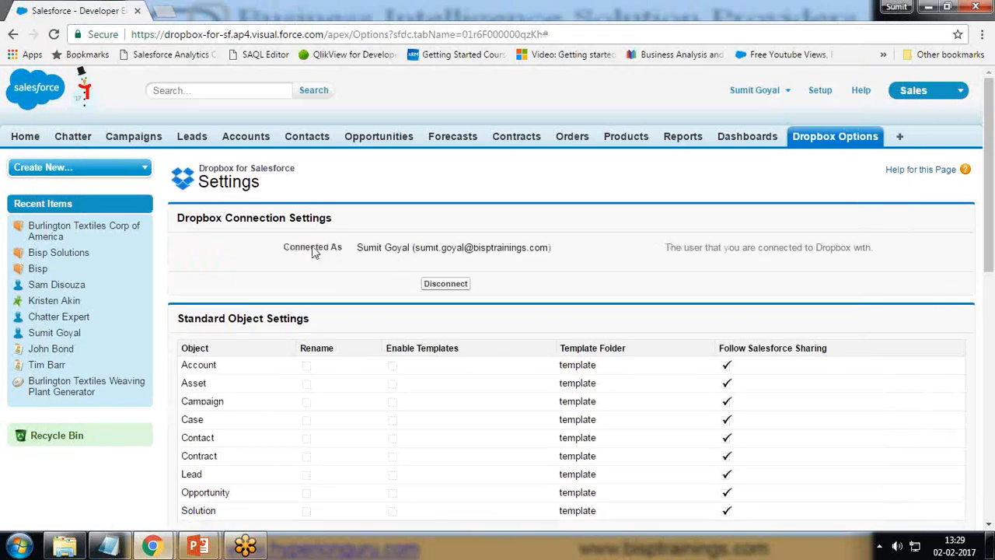
# Review the Dropbox for Salesforce settings: connected user, standard and custom object settings, Dropbox usage, and Dropbox for Business
pyautogui.moveTo(359, 247); pyautogui.dragTo(621, 249)
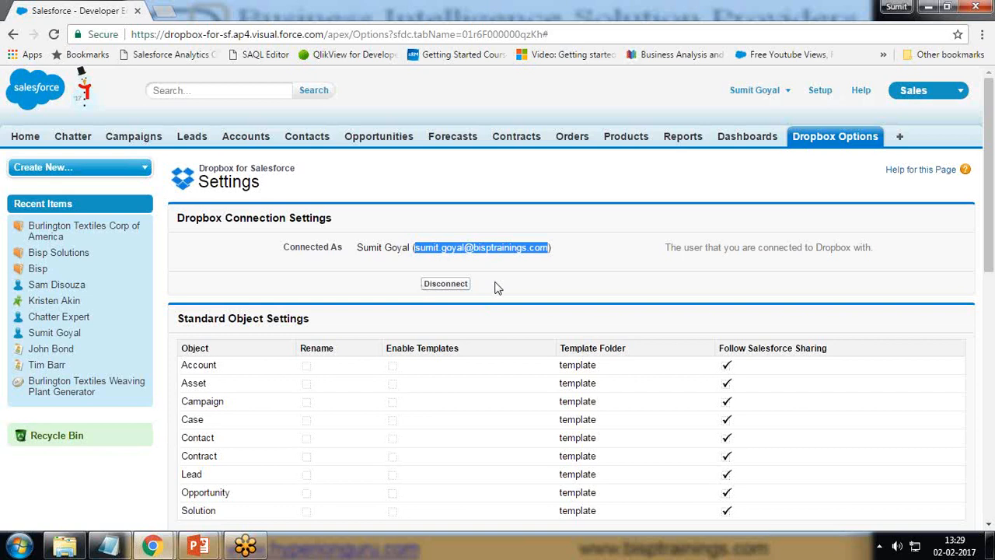
pyautogui.scroll(-1, 497, 283)
pyautogui.scroll(-3, 497, 283)
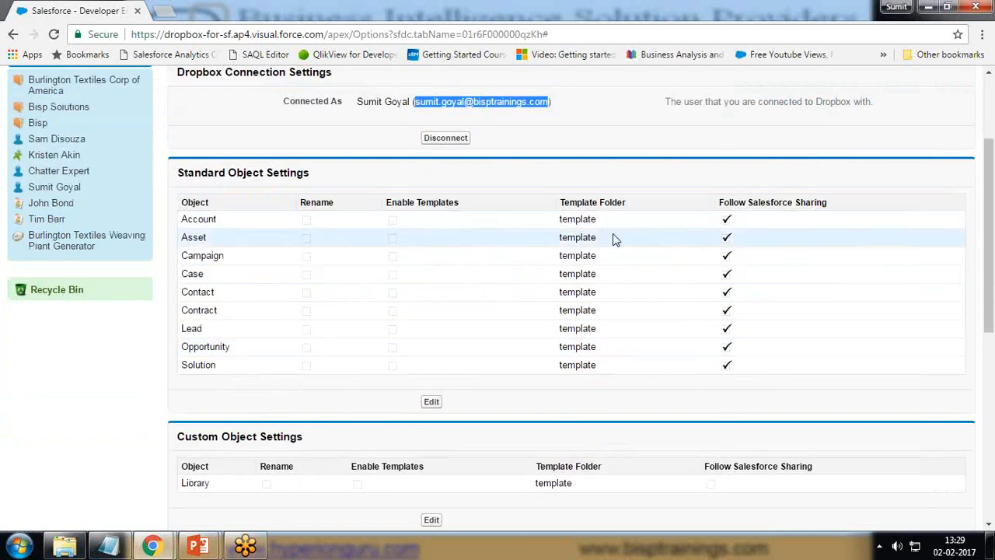
pyautogui.scroll(-3, 487, 402)
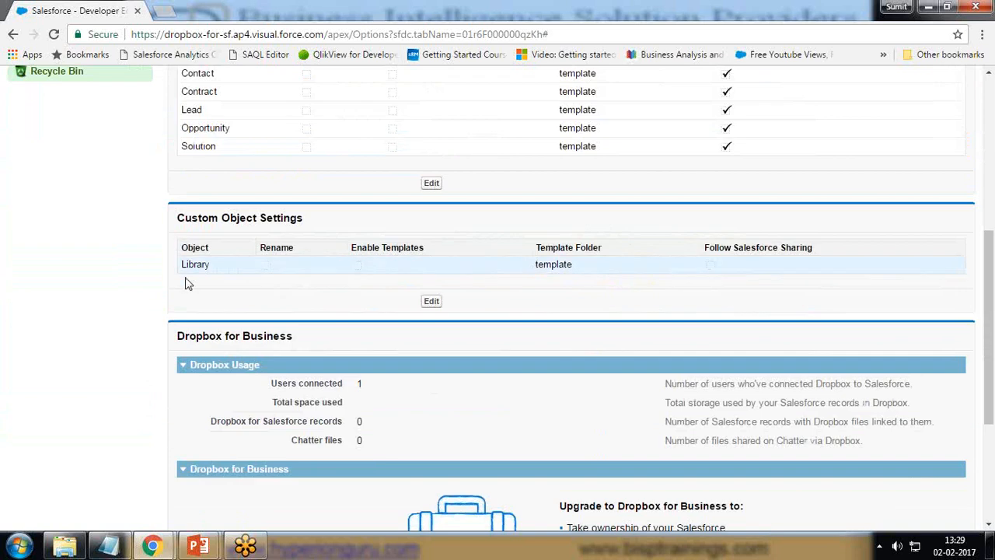
pyautogui.scroll(-3, 187, 278)
pyautogui.moveTo(271, 168); pyautogui.dragTo(340, 165)
pyautogui.moveTo(273, 185); pyautogui.dragTo(321, 185)
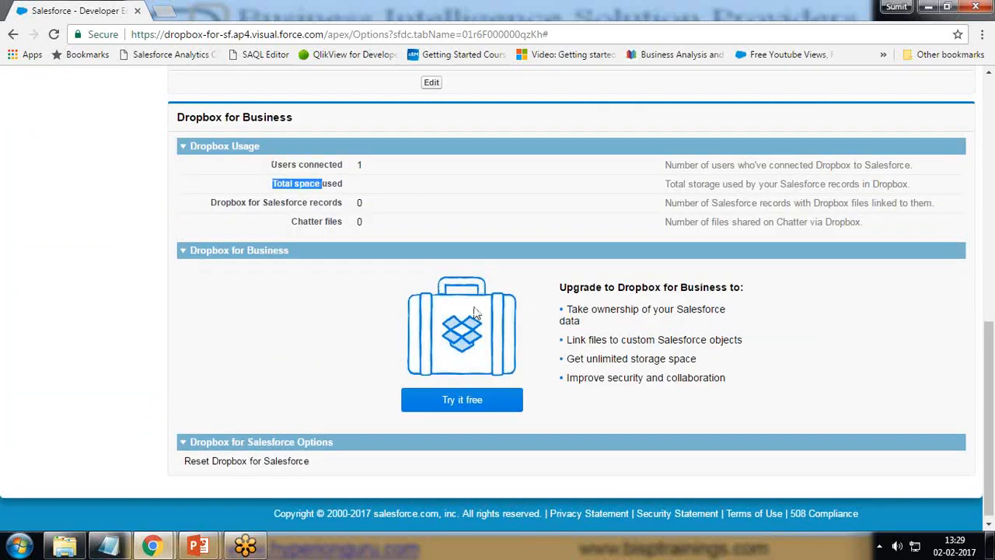
pyautogui.scroll(-1, 587, 331)
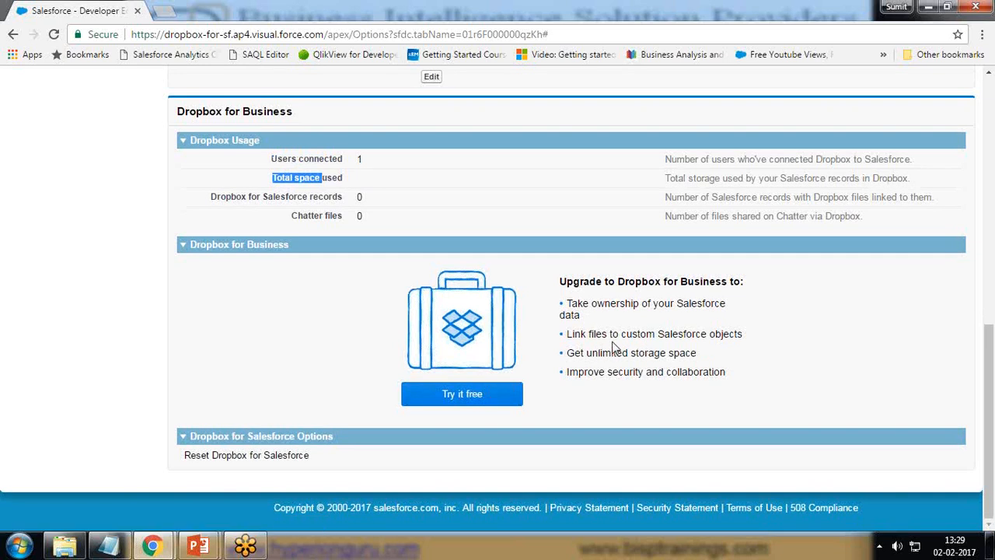
pyautogui.scroll(8, 613, 343)
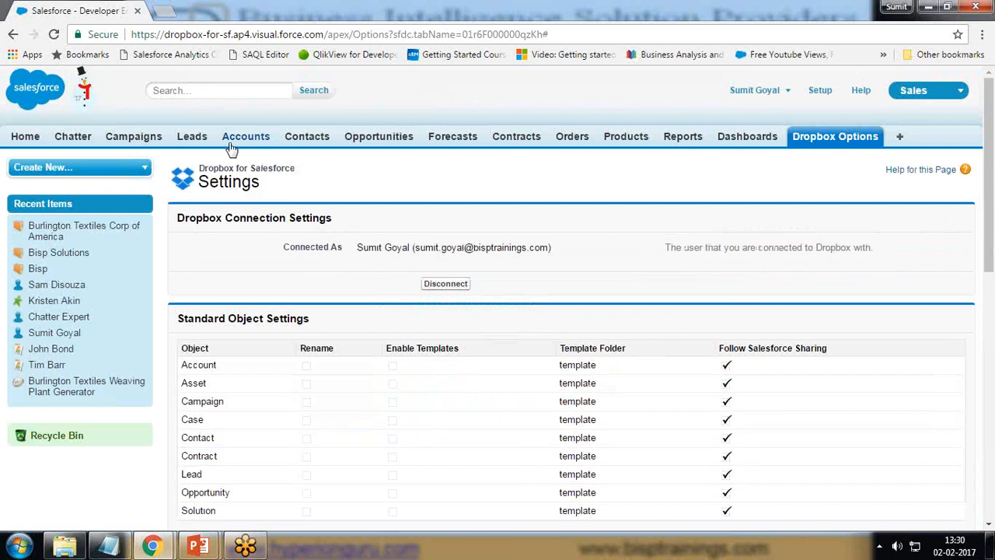
# Open the Burlington Textiles Corp of America account and start adding files in its DropBox section
pyautogui.click(246, 137)
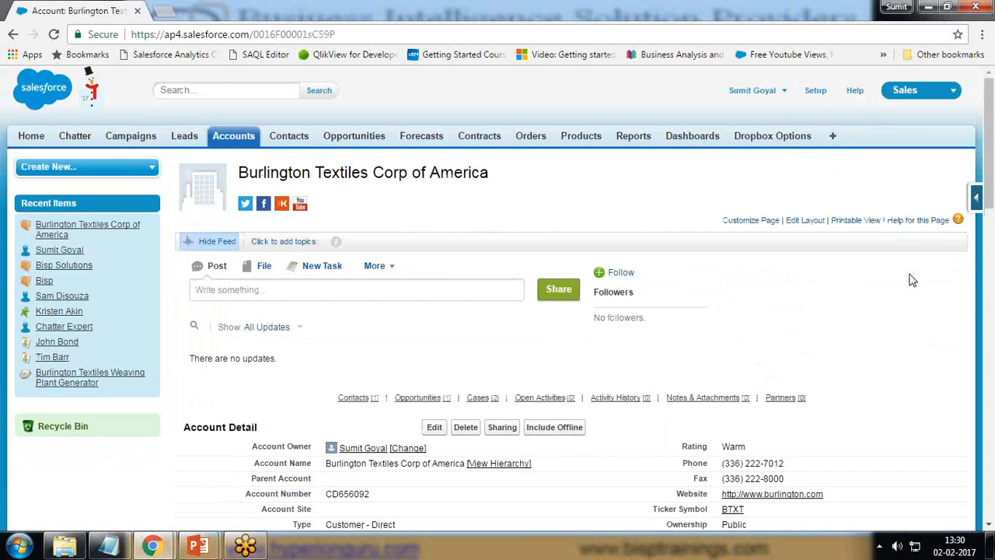
pyautogui.scroll(-8, 701, 384)
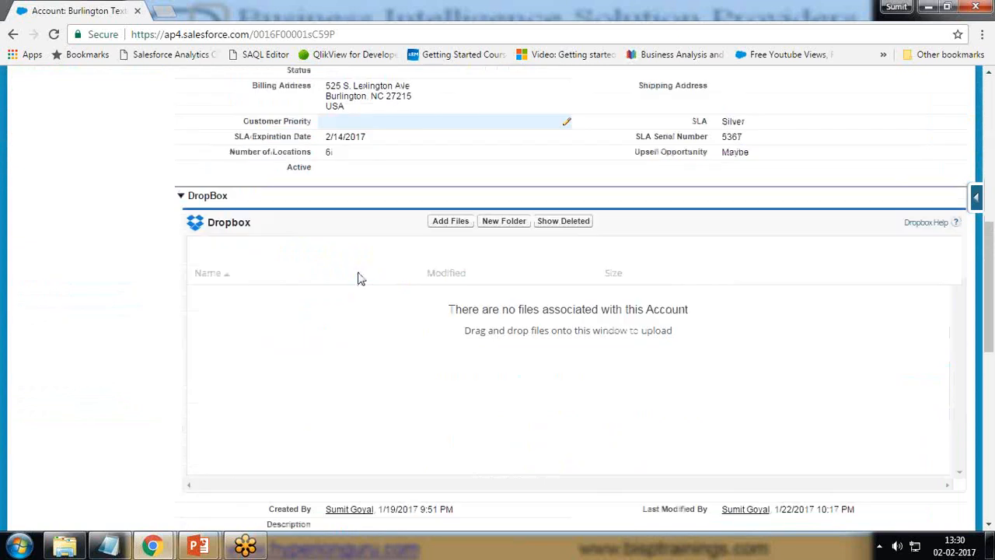
pyautogui.click(450, 153)
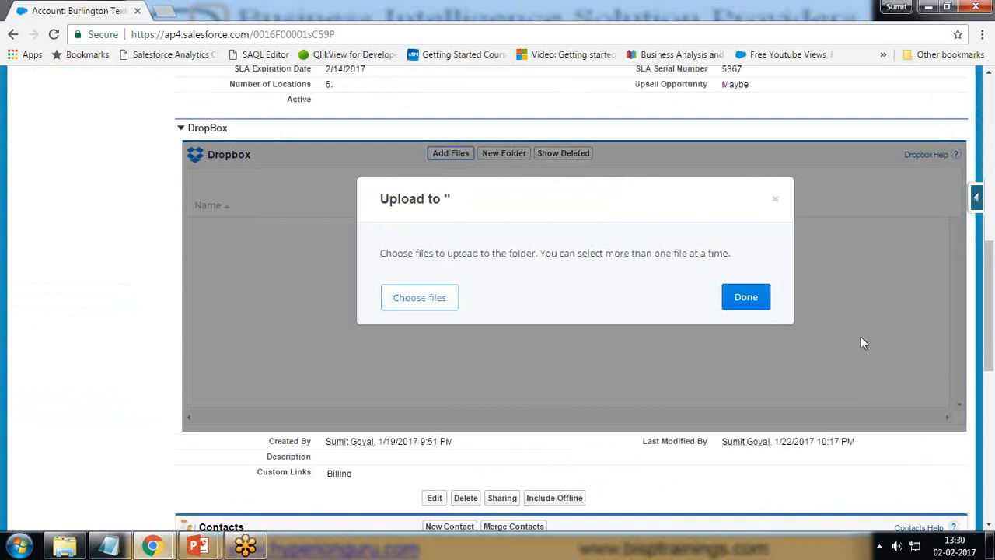
# Upload Using_the_PeopleSoft_VirtualBox_Images_12202013.pdf from the Desktop to the account's Dropbox folder and finish the upload dialog
pyautogui.click(413, 298)
pyautogui.click(221, 246)
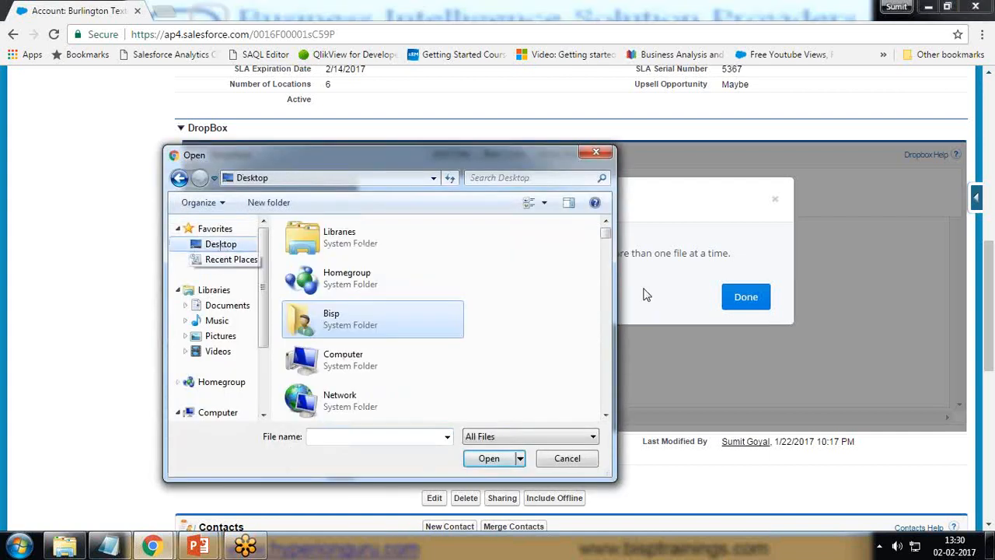
pyautogui.moveTo(606, 225); pyautogui.dragTo(605, 309)
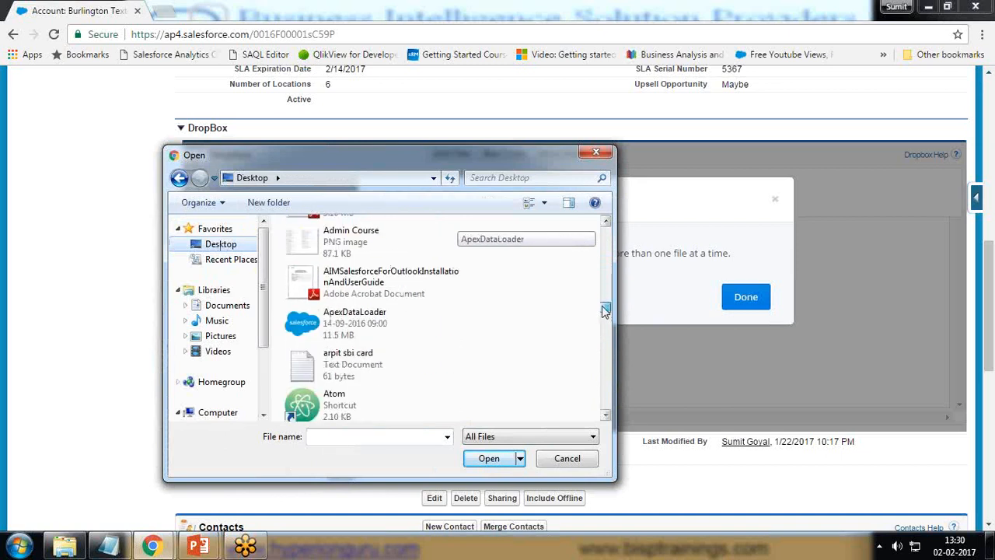
pyautogui.click(343, 280)
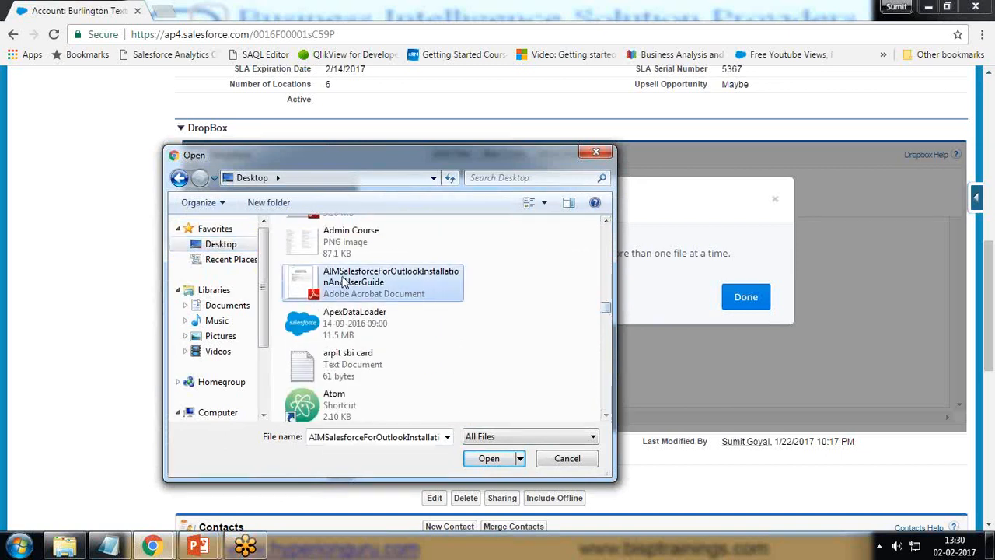
pyautogui.click(606, 329)
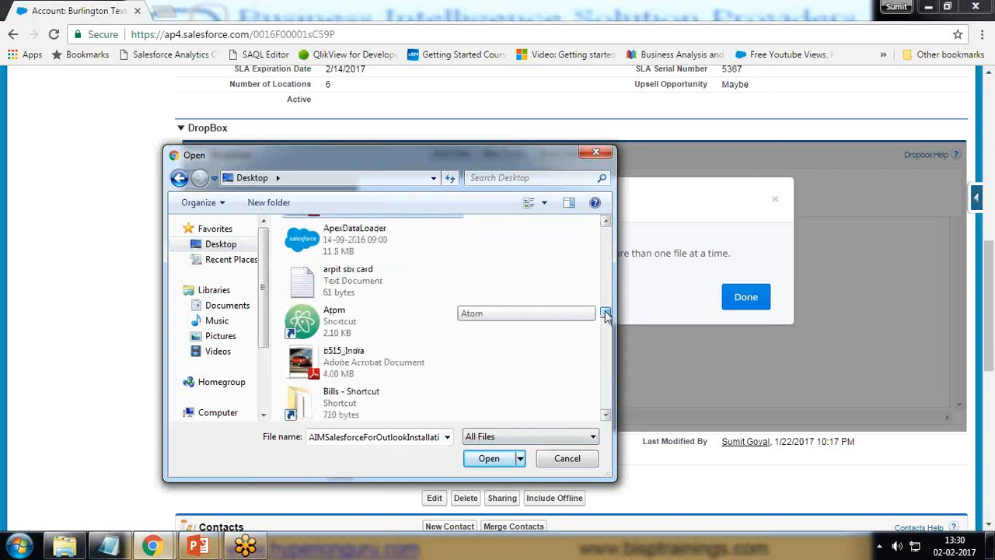
pyautogui.moveTo(606, 329); pyautogui.dragTo(603, 398)
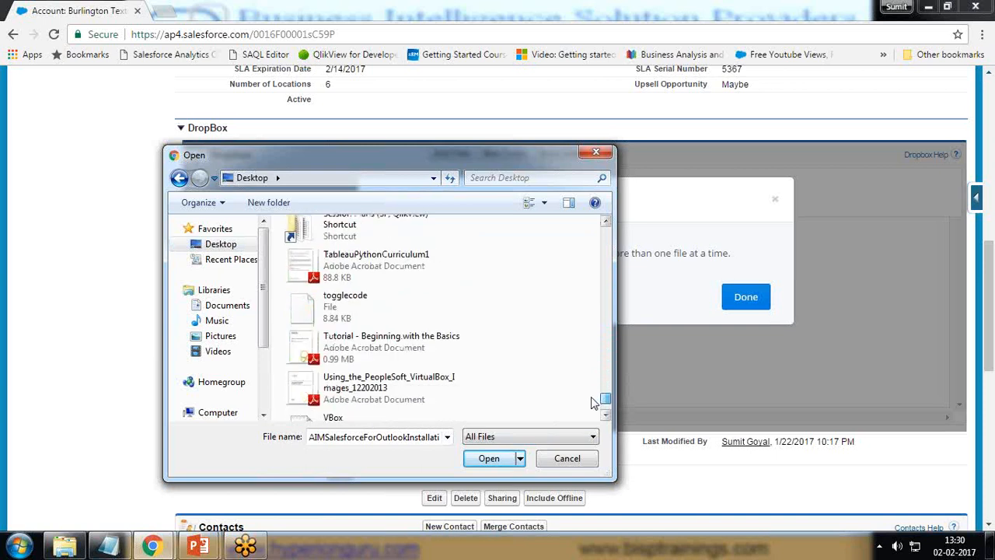
pyautogui.click(364, 389)
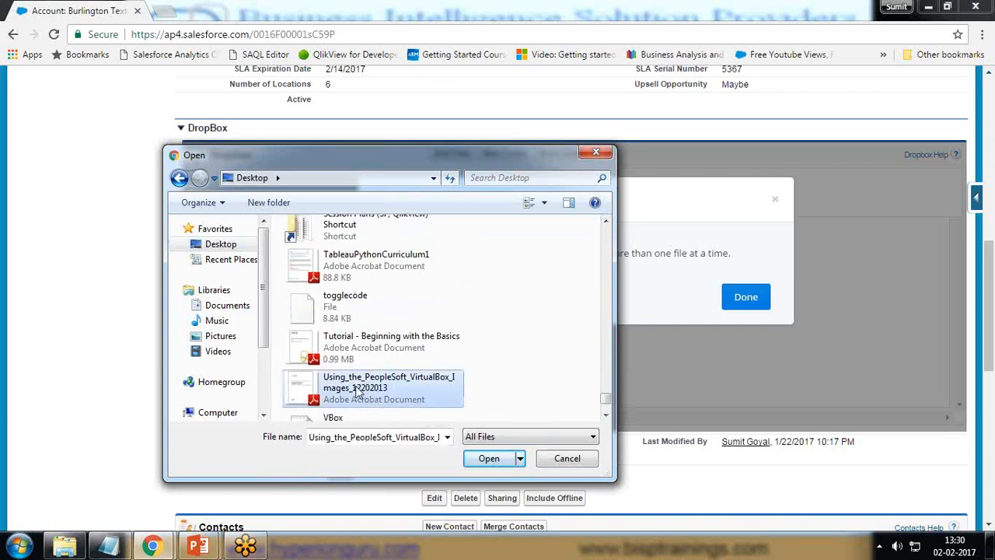
pyautogui.click(489, 461)
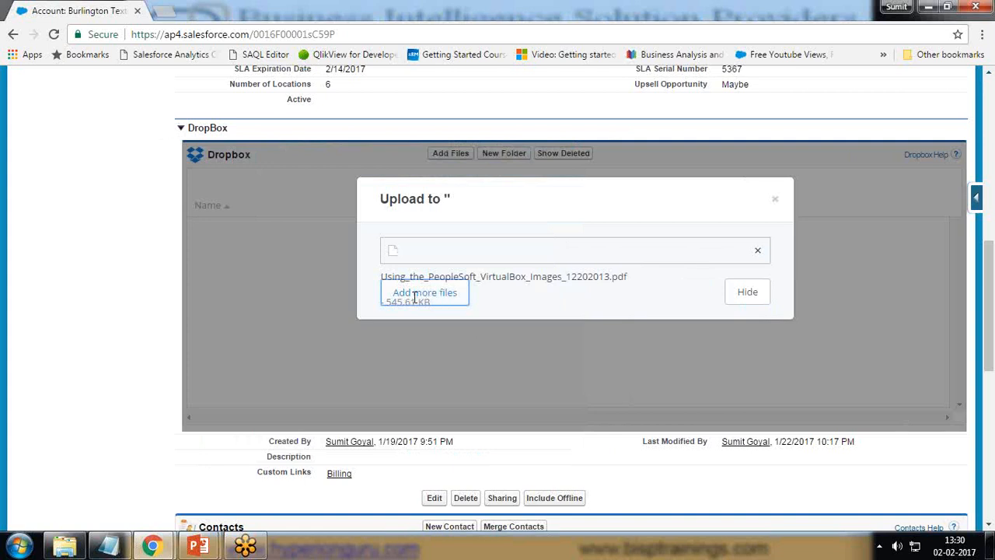
pyautogui.scroll(-2, 639, 256)
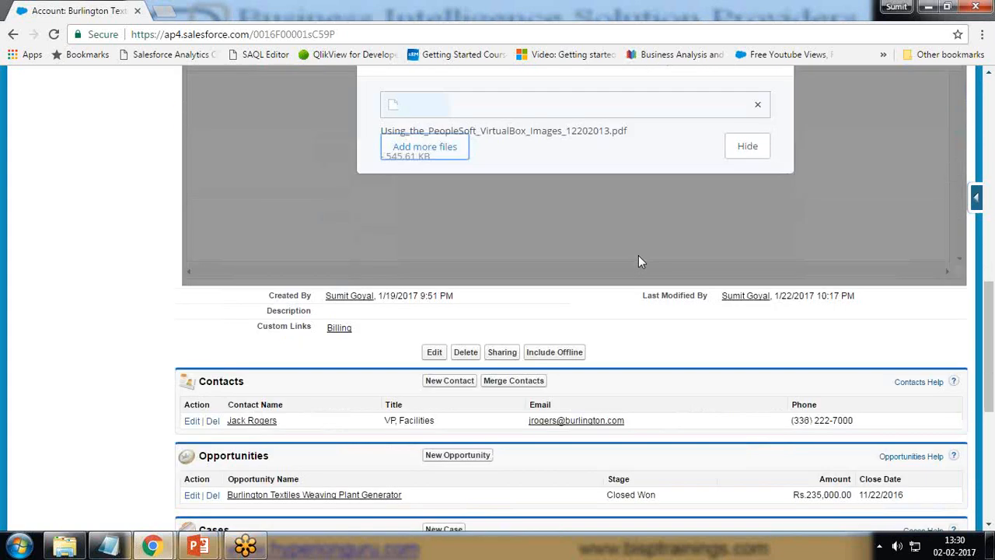
pyautogui.scroll(2, 638, 256)
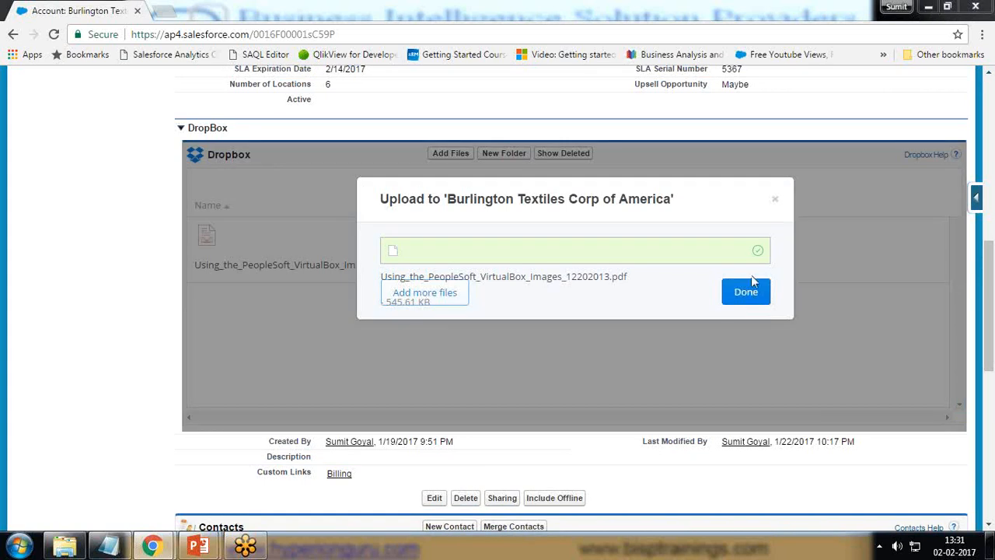
pyautogui.click(745, 293)
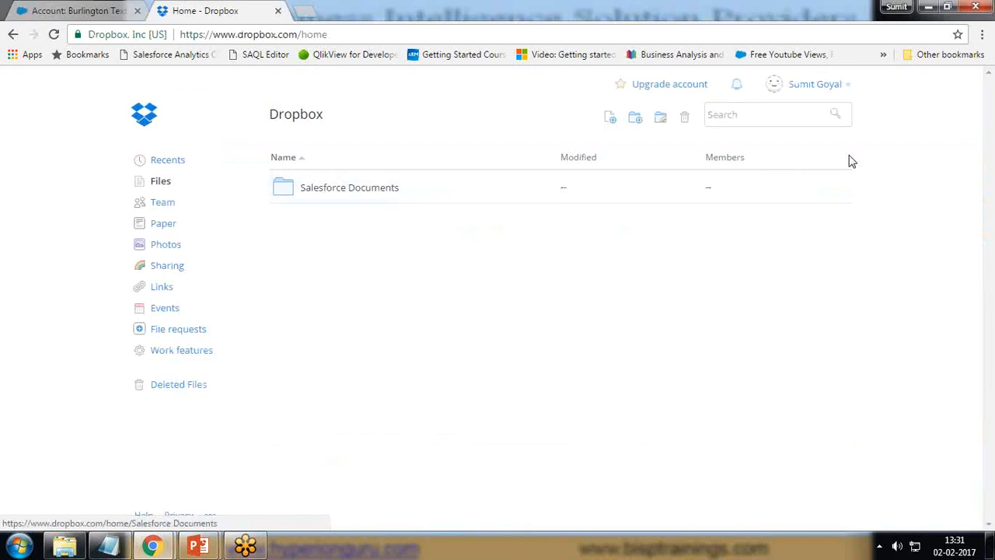
# On the Dropbox website, open the Salesforce Documents folder and its Accounts subfolder
pyautogui.click(332, 192)
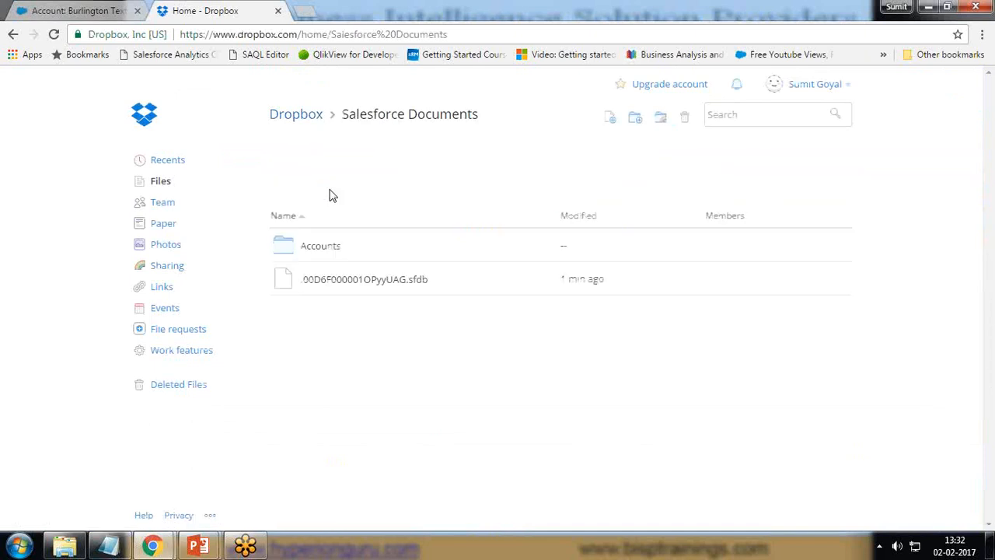
pyautogui.click(314, 250)
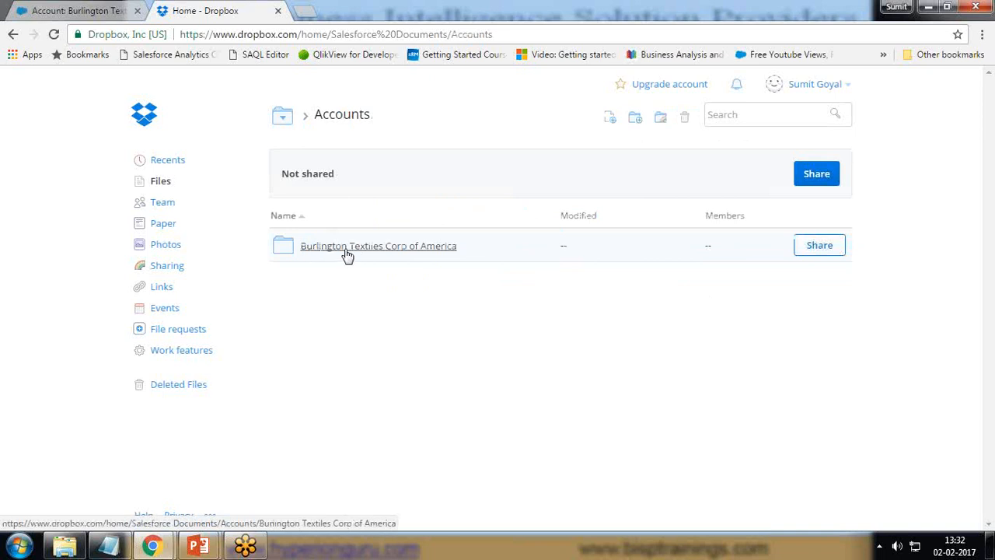
# Switch back to the Salesforce account record and check its uploaded file and account name against the Dropbox folder
pyautogui.click(94, 11)
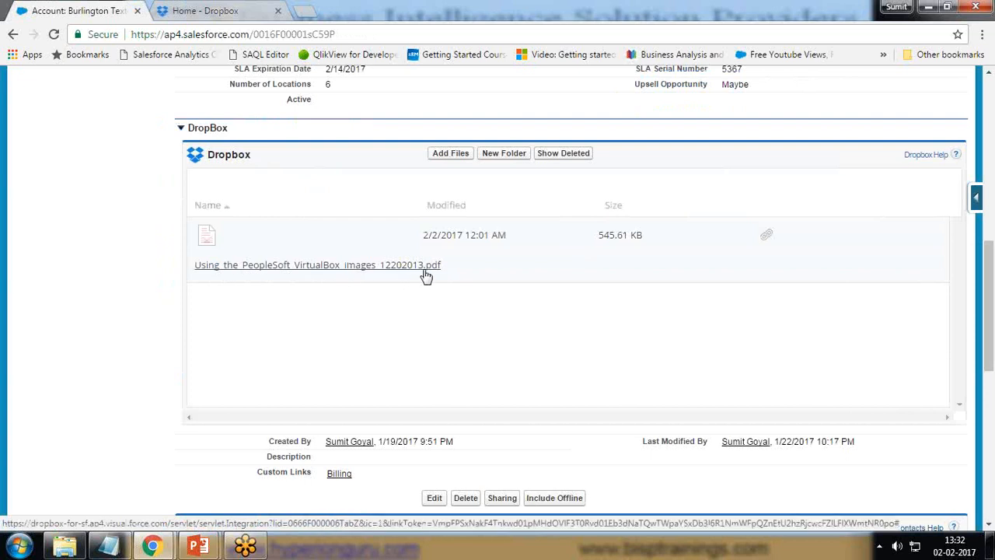
pyautogui.scroll(6, 429, 272)
pyautogui.doubleClick(328, 325)
pyautogui.moveTo(329, 325); pyautogui.dragTo(461, 325)
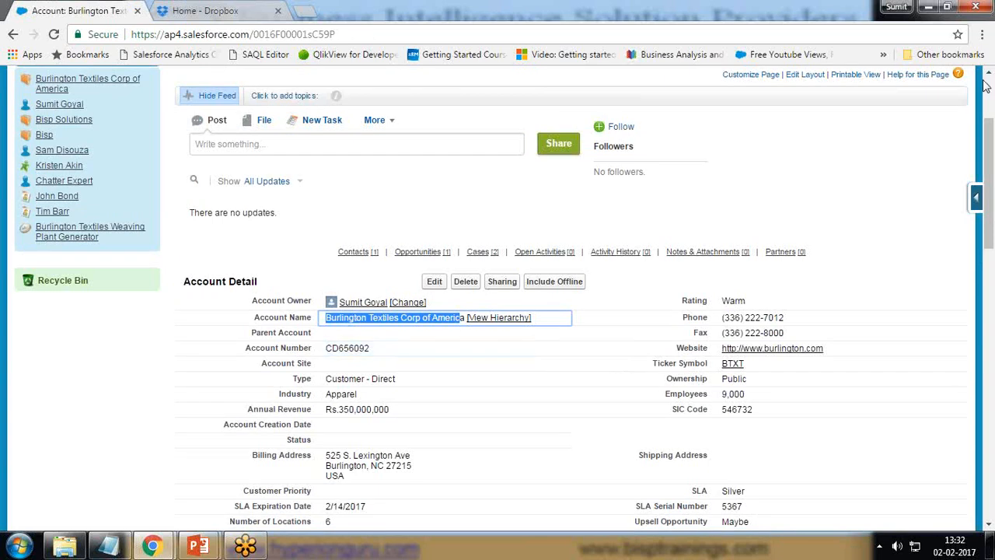
pyautogui.click(975, 259)
pyautogui.click(975, 258)
pyautogui.click(840, 423)
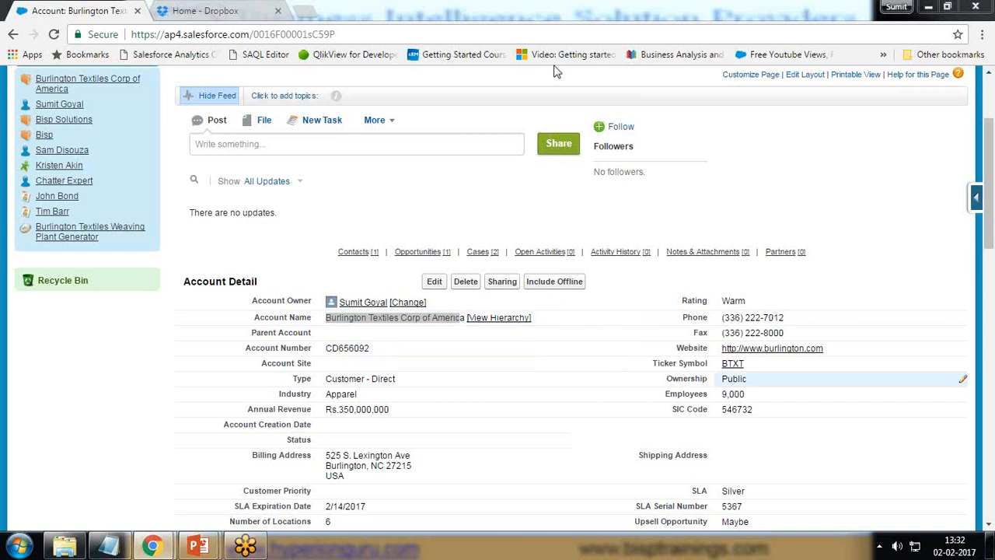
# Switch to Dropbox, open the Burlington Textiles Corp of America folder, and view the uploaded PDF's sharing options before closing them
pyautogui.click(205, 10)
pyautogui.click(362, 251)
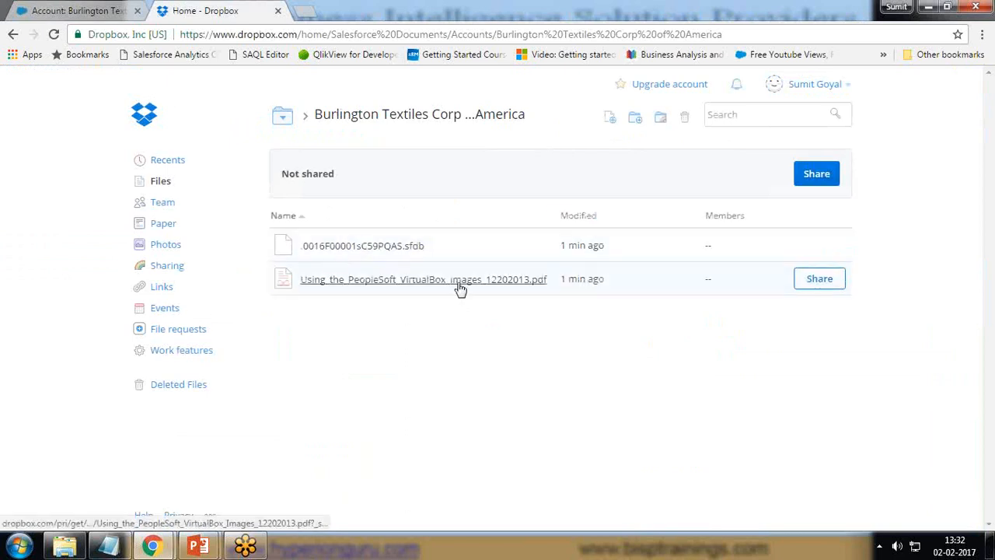
pyautogui.click(815, 281)
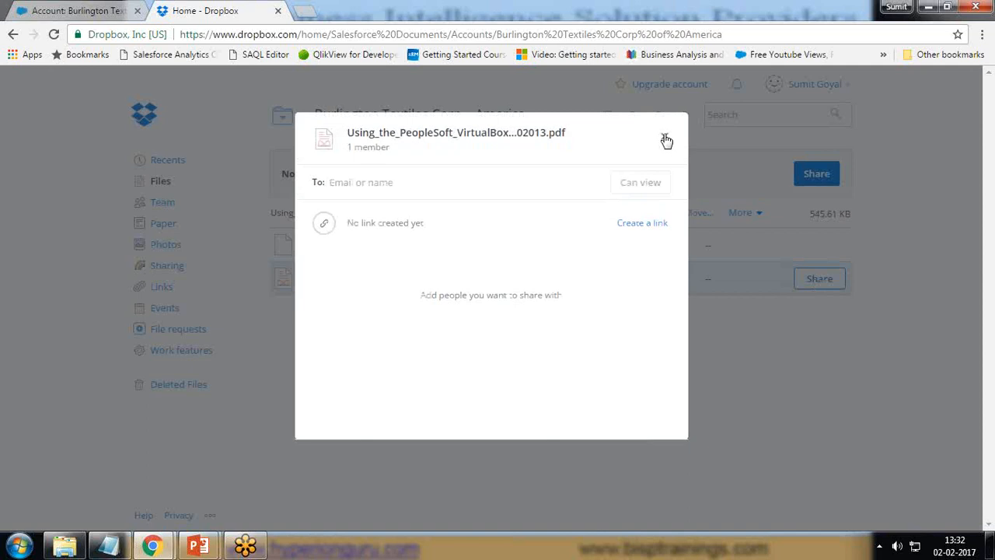
pyautogui.click(341, 447)
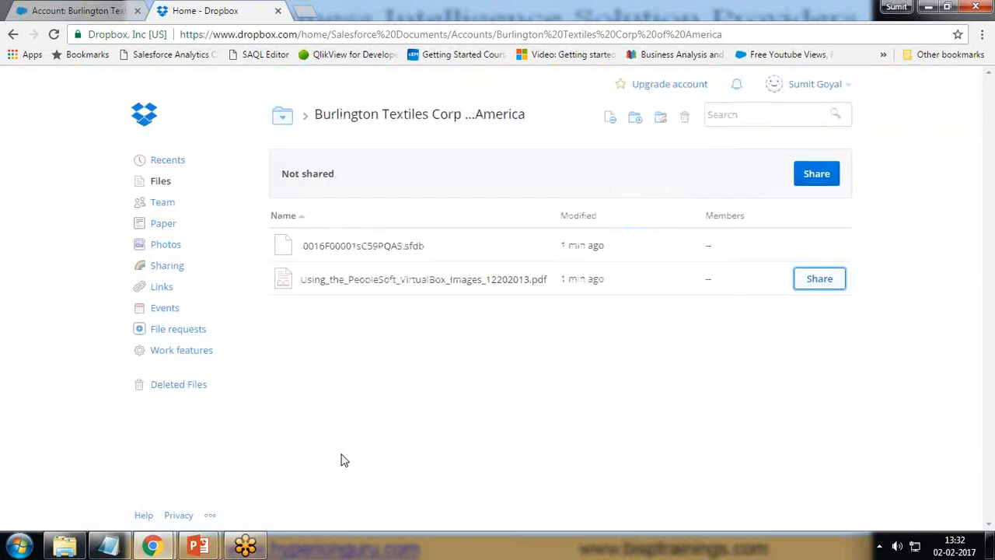